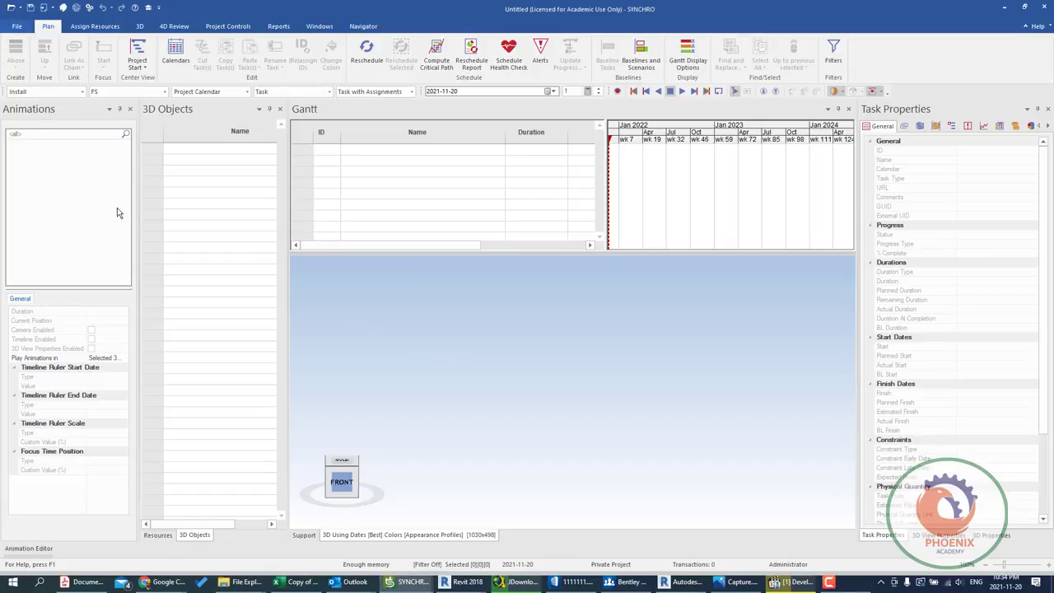
Choose masjid.spx from the Pictures folder as the SYNCHRO project to import.
left_click(16, 26)
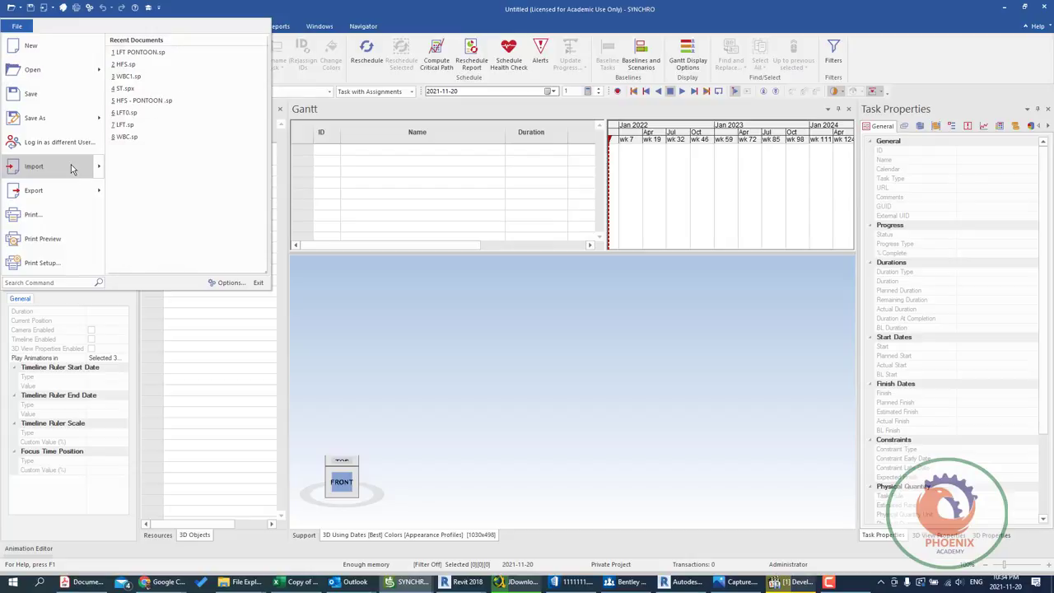
mouse_move(34, 166)
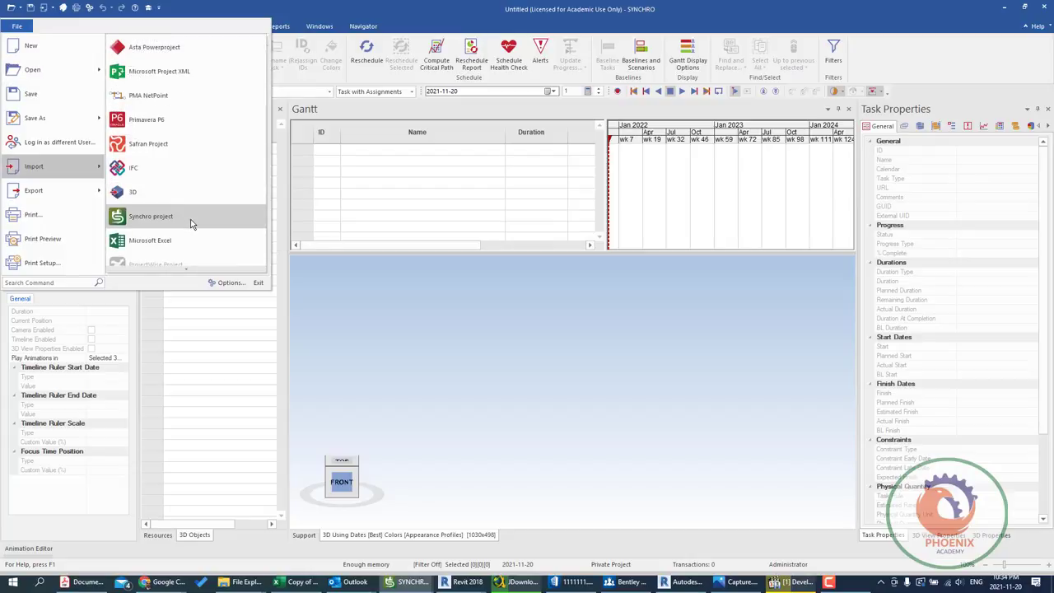
key("Escape")
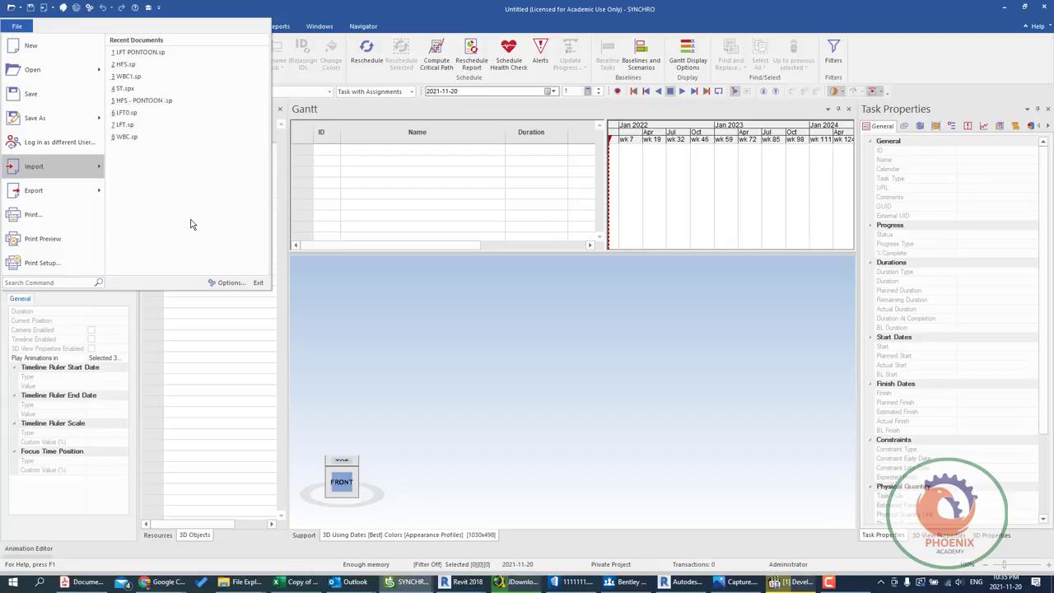
key("Escape")
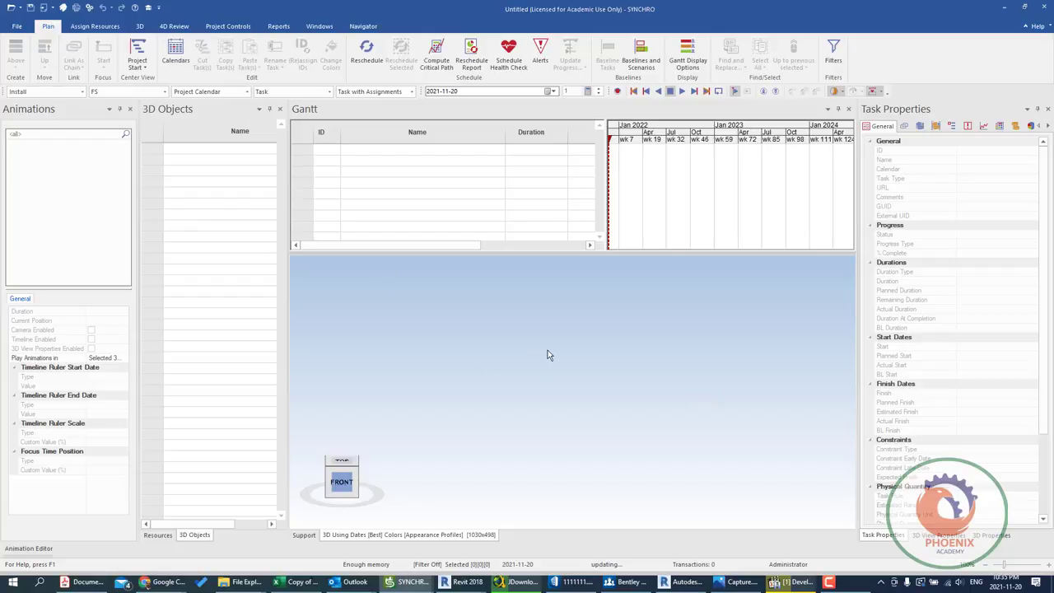
key("ctrl+o")
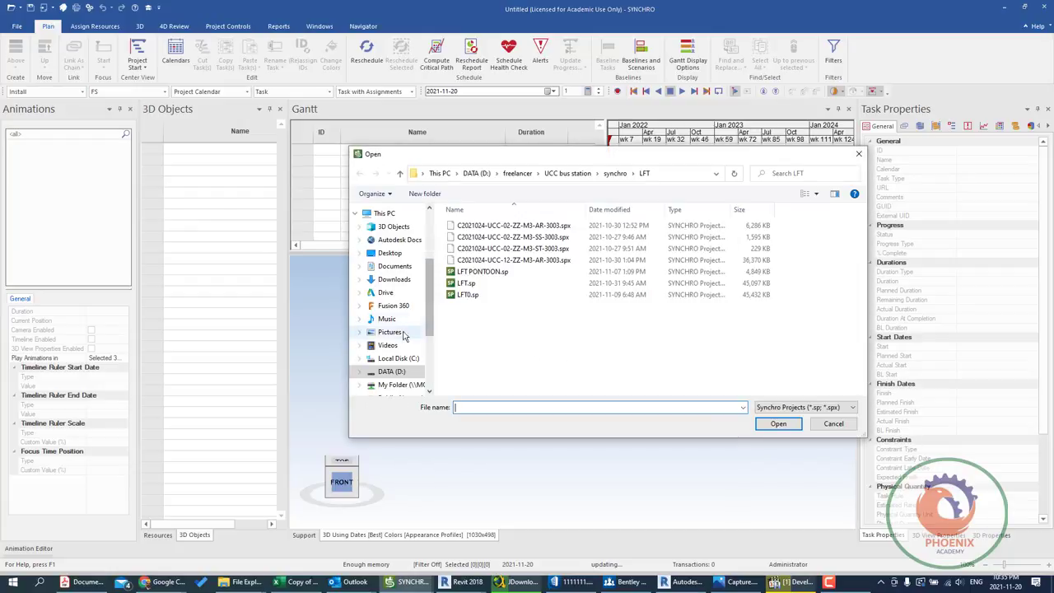
left_click(392, 332)
left_click(533, 303)
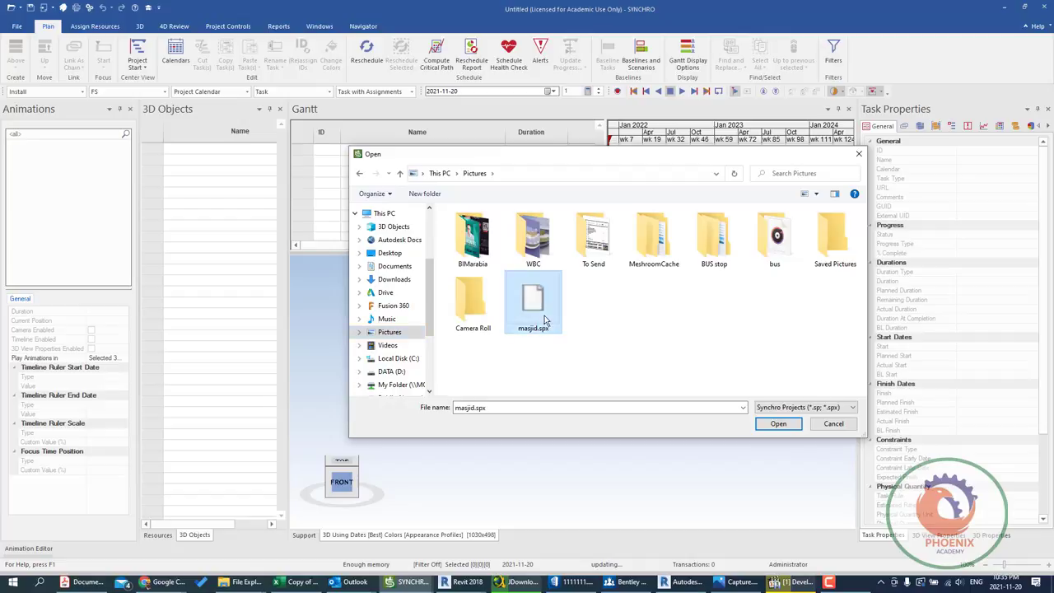
left_click(776, 425)
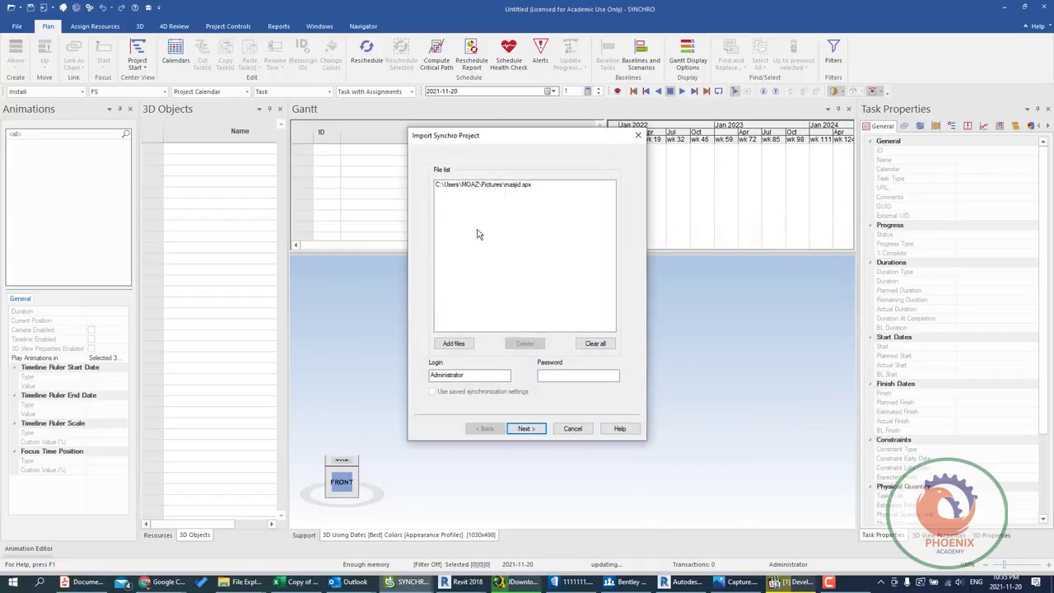
Run the Synchro project import wizard through Next, Import and Finish.
left_click_drag(484, 140, 313, 156)
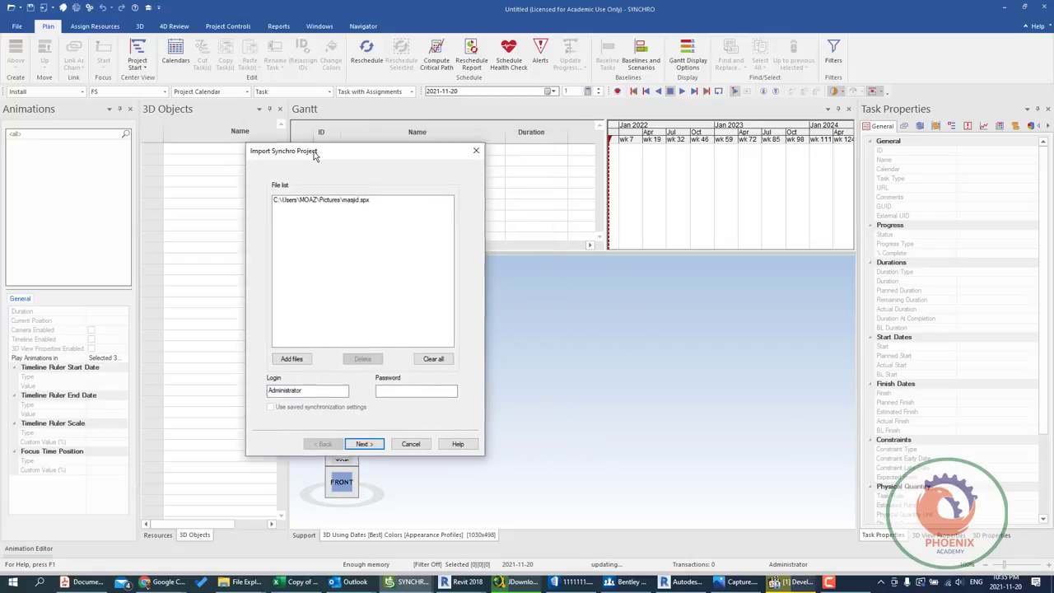
left_click(364, 443)
left_click(367, 443)
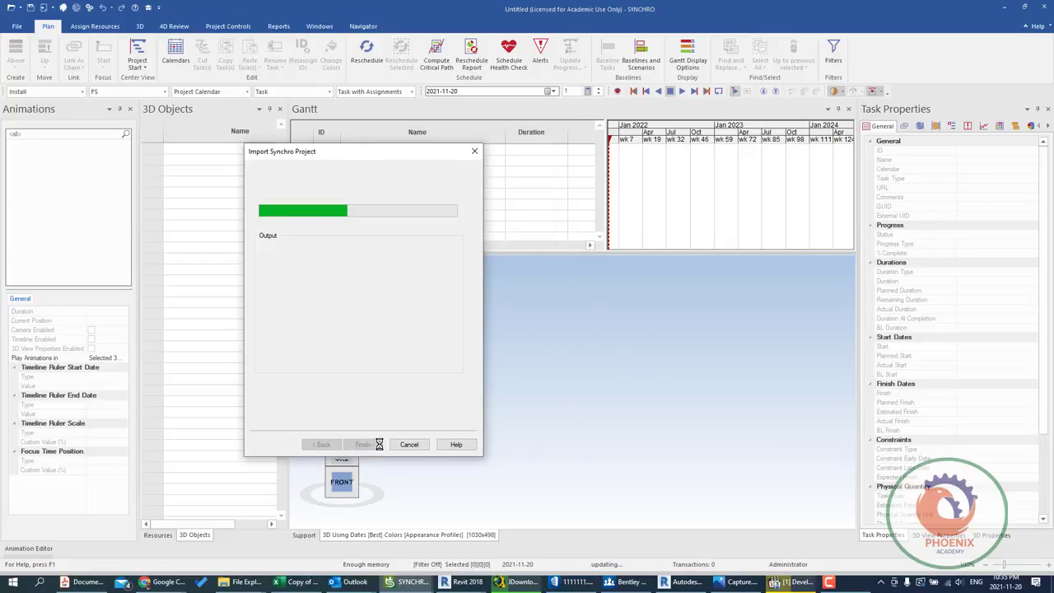
left_click(363, 445)
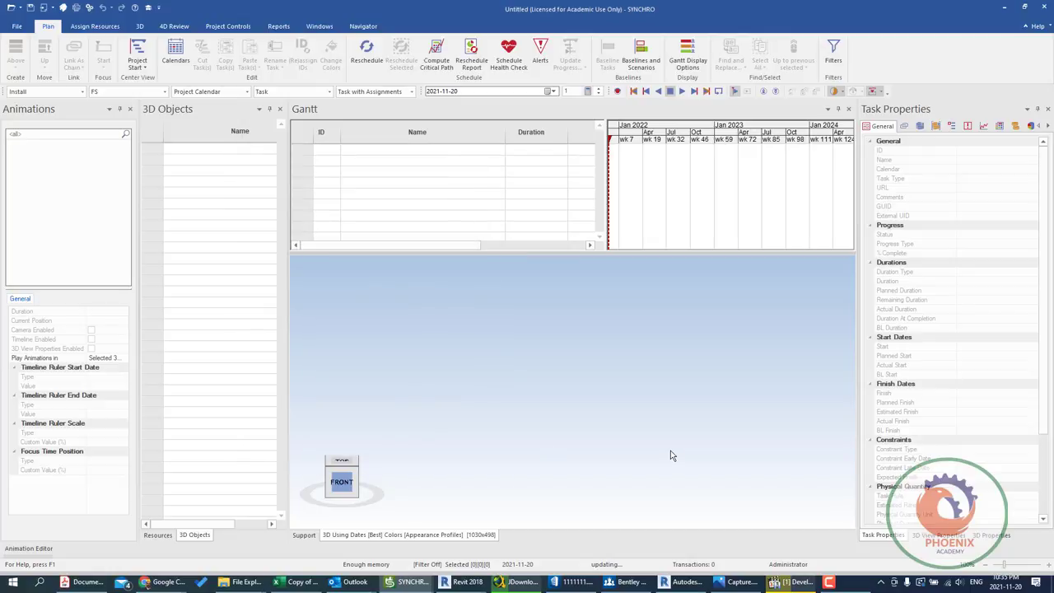
Uncheck the ground Surface in the 3D Objects tree and orbit to inspect the exposed footings.
scroll(594, 473, "up", 2)
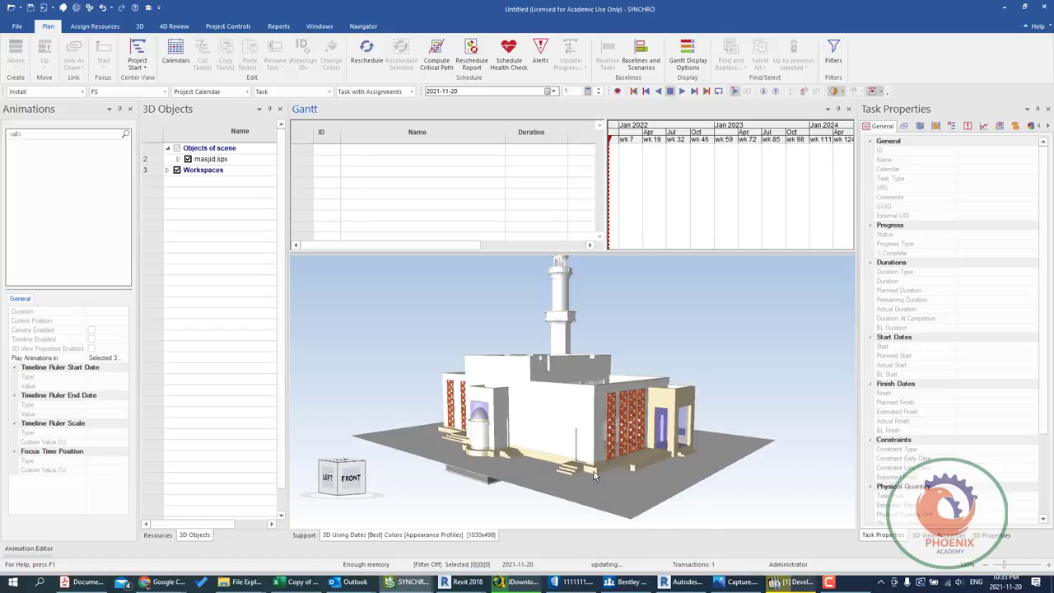
scroll(594, 473, "up", 2)
left_click(508, 500)
scroll(508, 500, "up", 2)
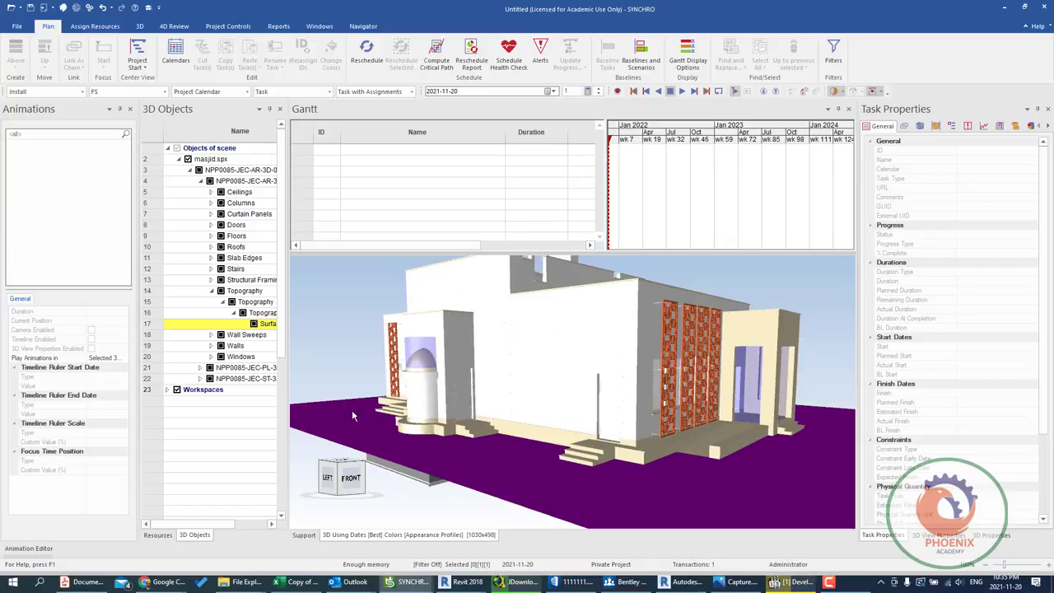
left_click(254, 324)
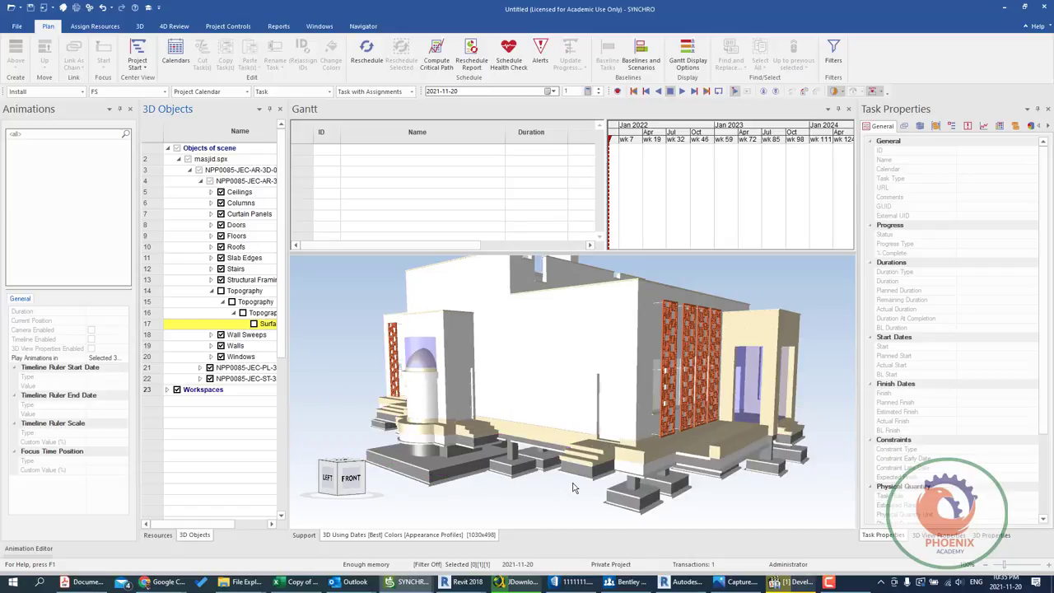
scroll(634, 498, "up", 3)
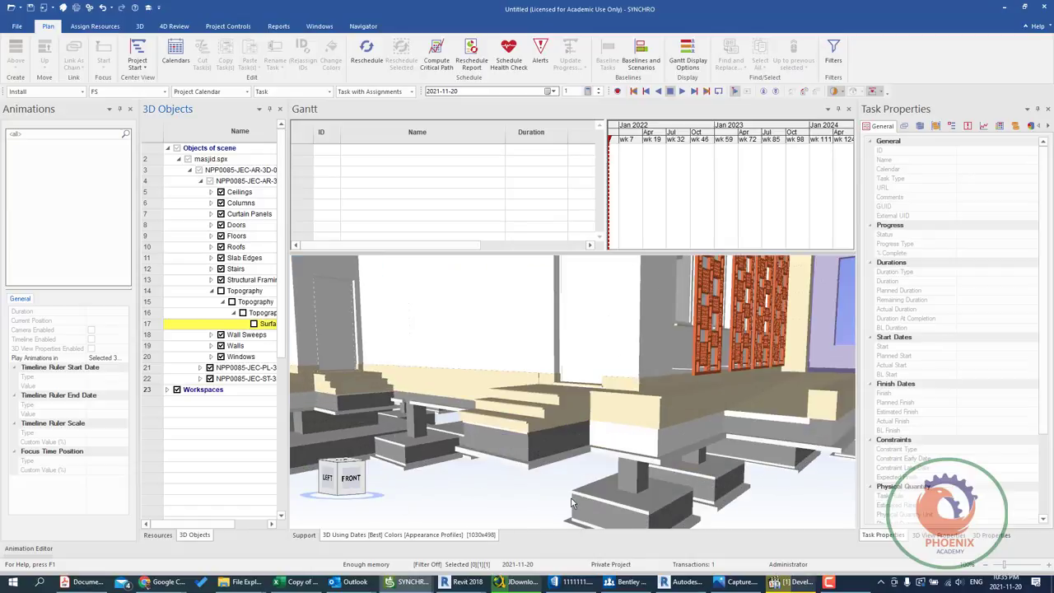
scroll(532, 502, "down", 5)
middle_click_drag(531, 502, 536, 487)
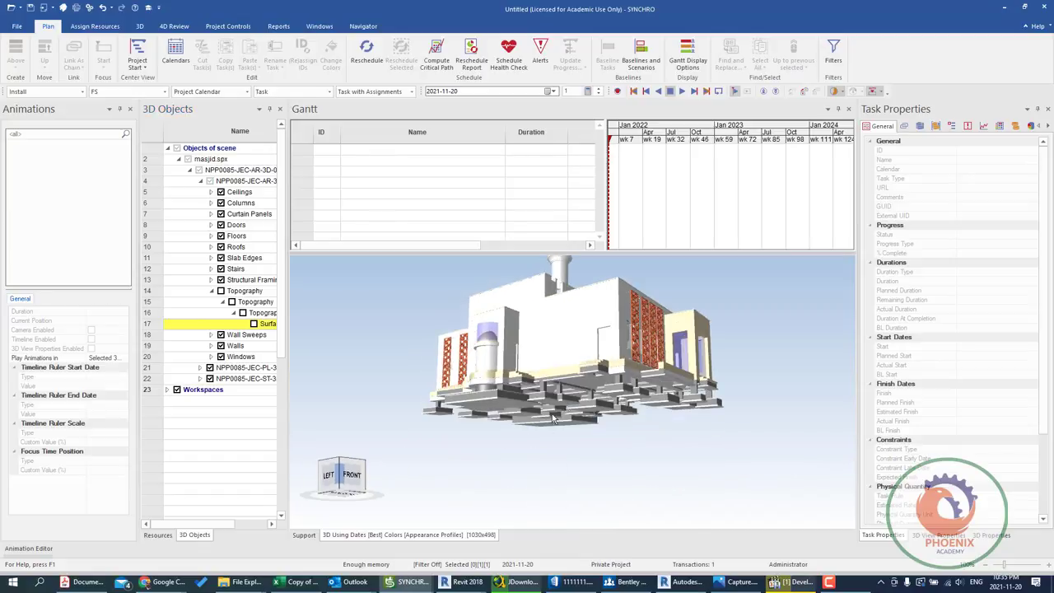
middle_click_drag(553, 419, 504, 508)
Zoom in on the foundations beneath the mosque and clear the current selection.
left_click(486, 517)
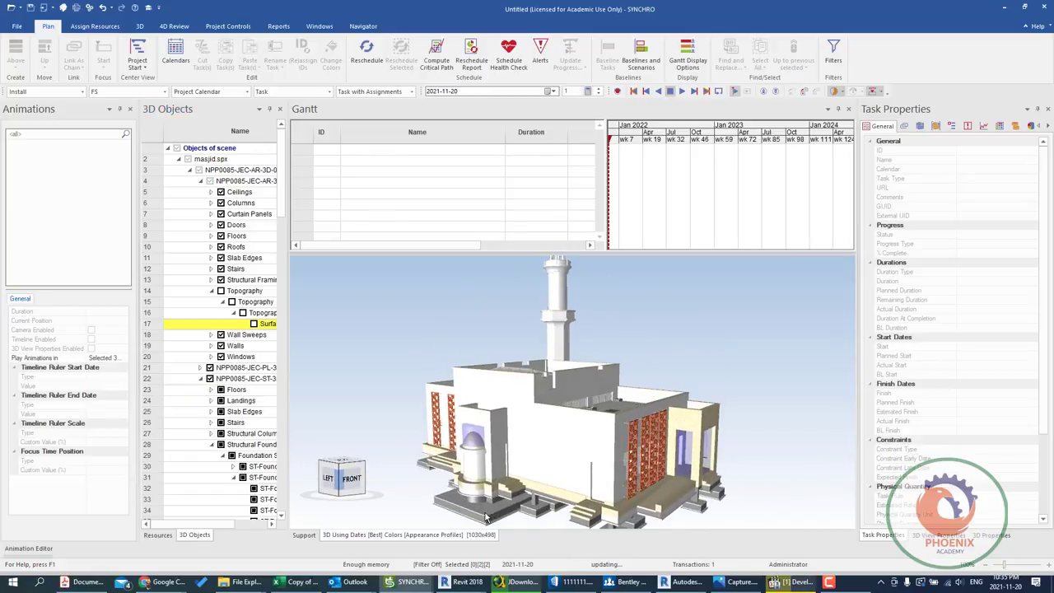
scroll(486, 518, "up", 2)
scroll(483, 528, "up", 2)
scroll(471, 490, "down", 1)
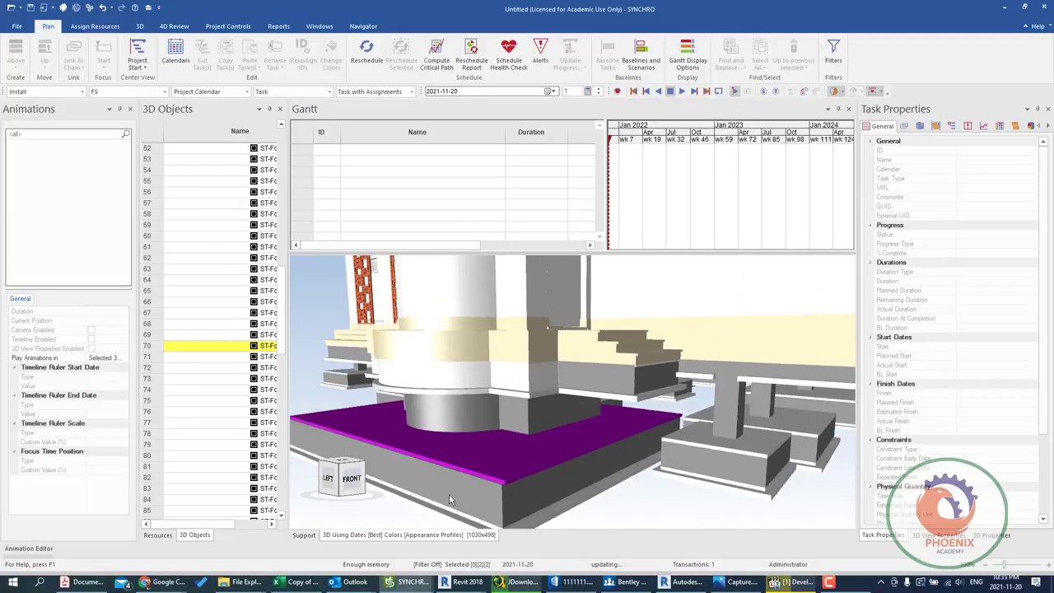
scroll(478, 494, "down", 1)
scroll(478, 511, "up", 2)
scroll(502, 525, "down", 2)
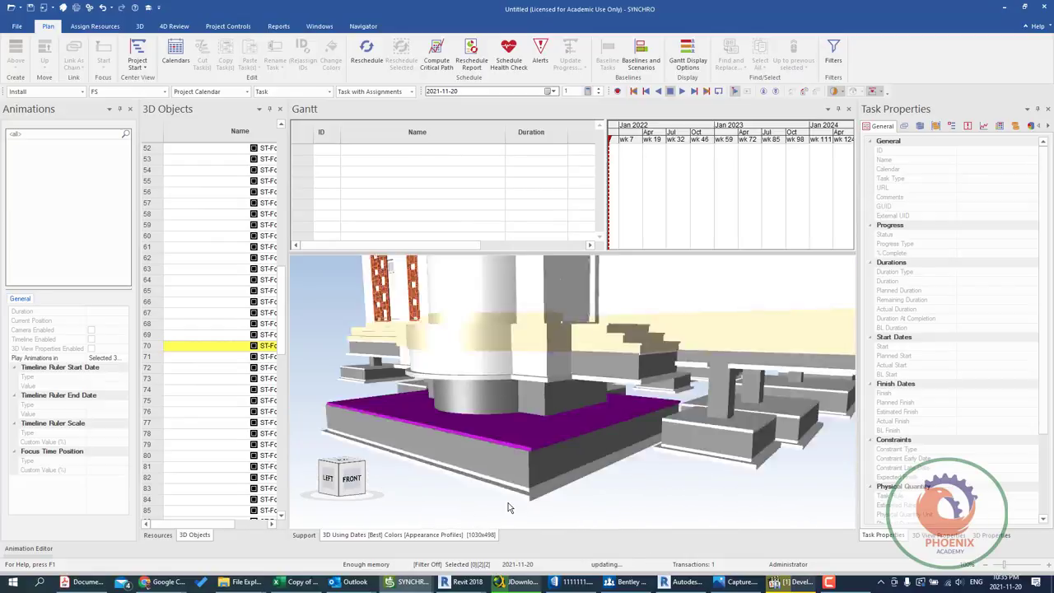
scroll(509, 509, "down", 1)
scroll(516, 505, "up", 2)
left_click(517, 504)
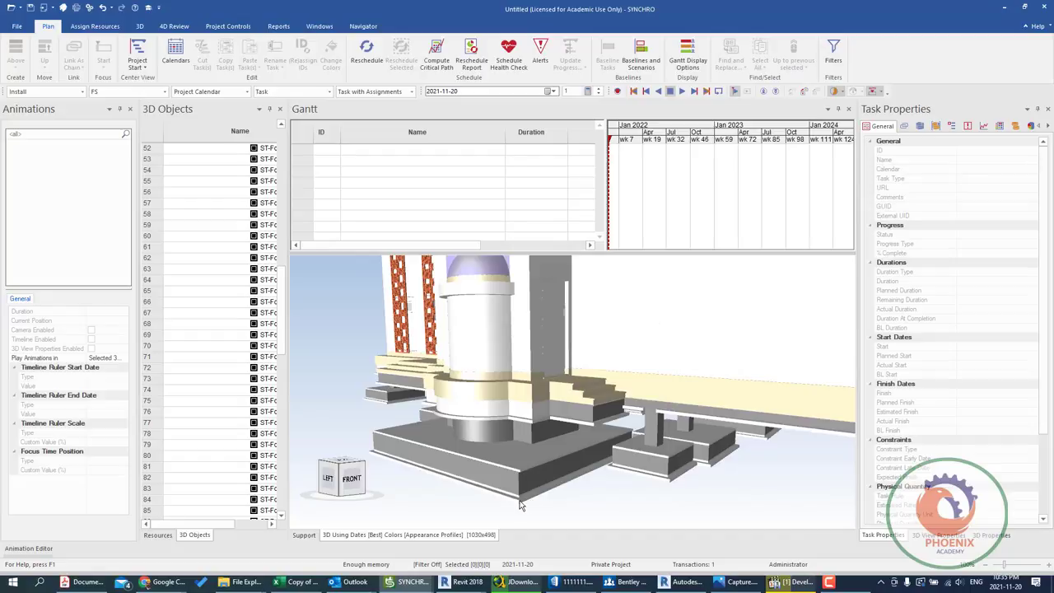
scroll(522, 505, "up", 2)
scroll(524, 507, "down", 1)
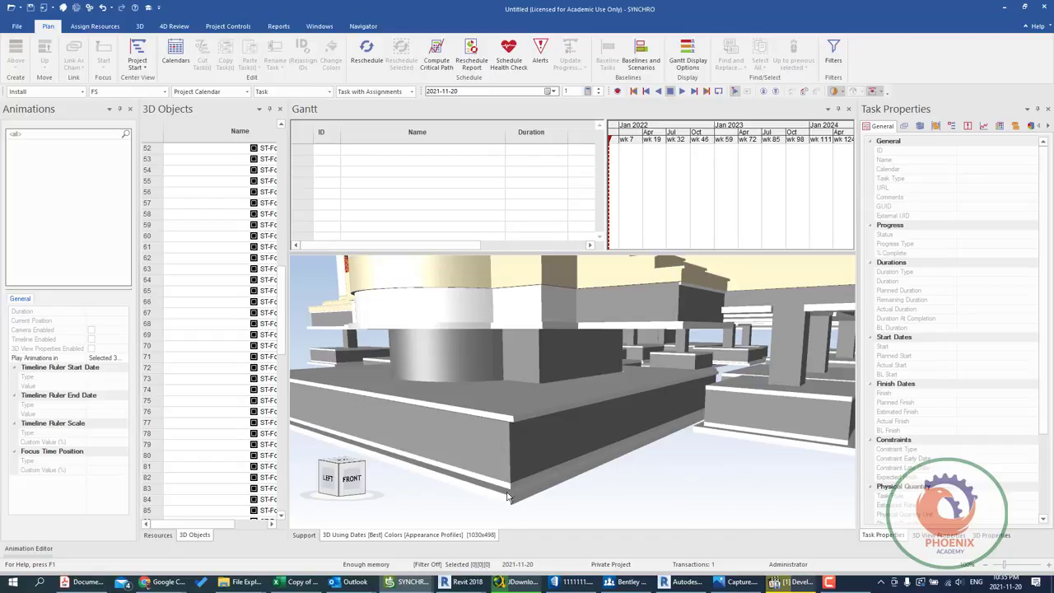
Select the large foundation slab, the thin slab, a neighbouring block and another beam.
left_click(507, 494)
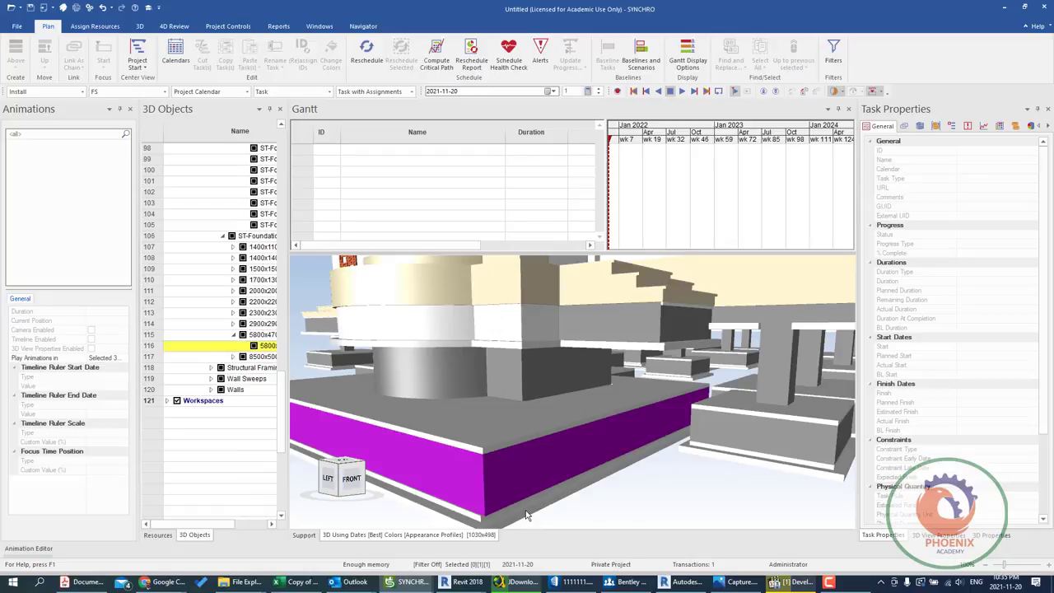
left_click(709, 454, "ctrl")
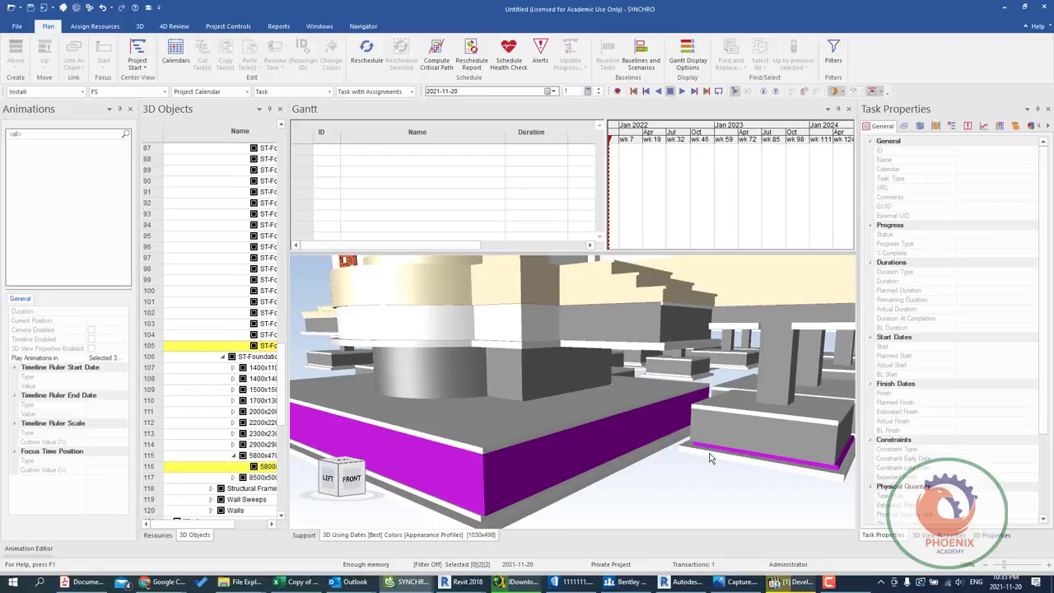
left_click(756, 437, "ctrl")
scroll(708, 453, "up", 3)
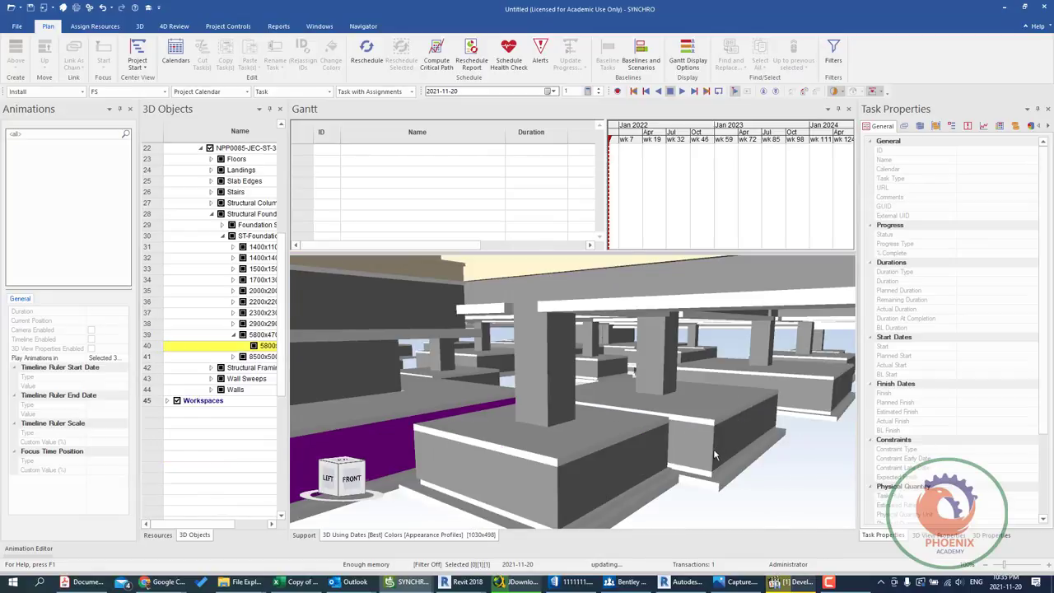
left_click(713, 461, "ctrl")
scroll(603, 441, "down", 3)
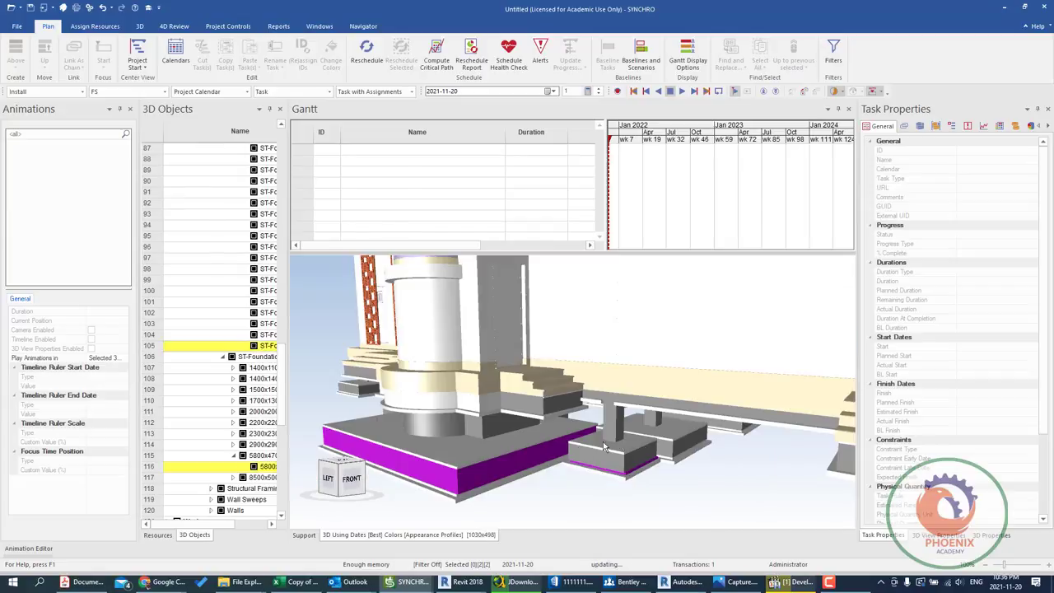
left_click(683, 453, "ctrl")
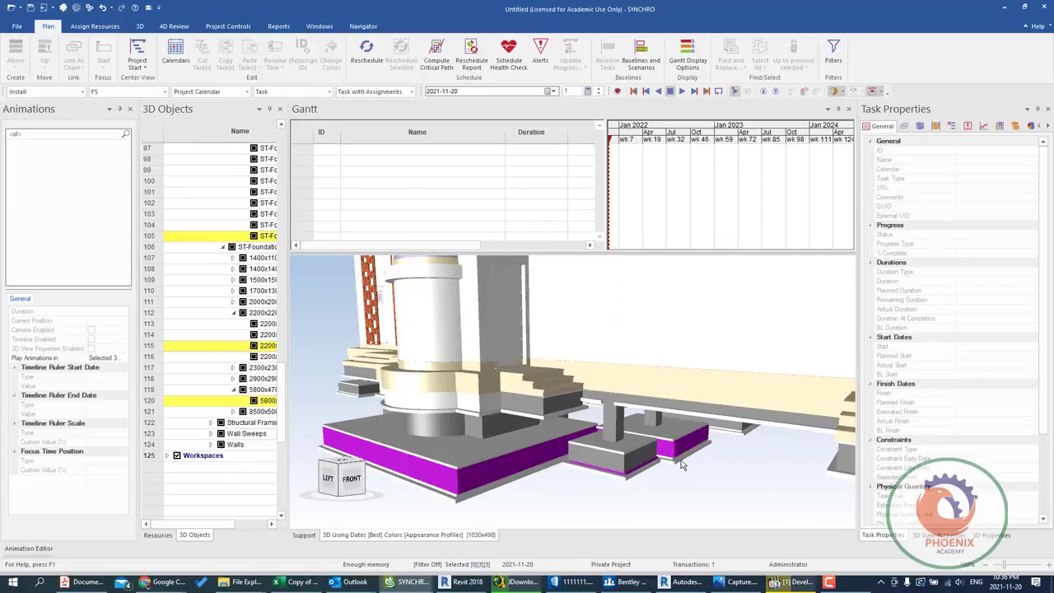
left_click(680, 463, "ctrl")
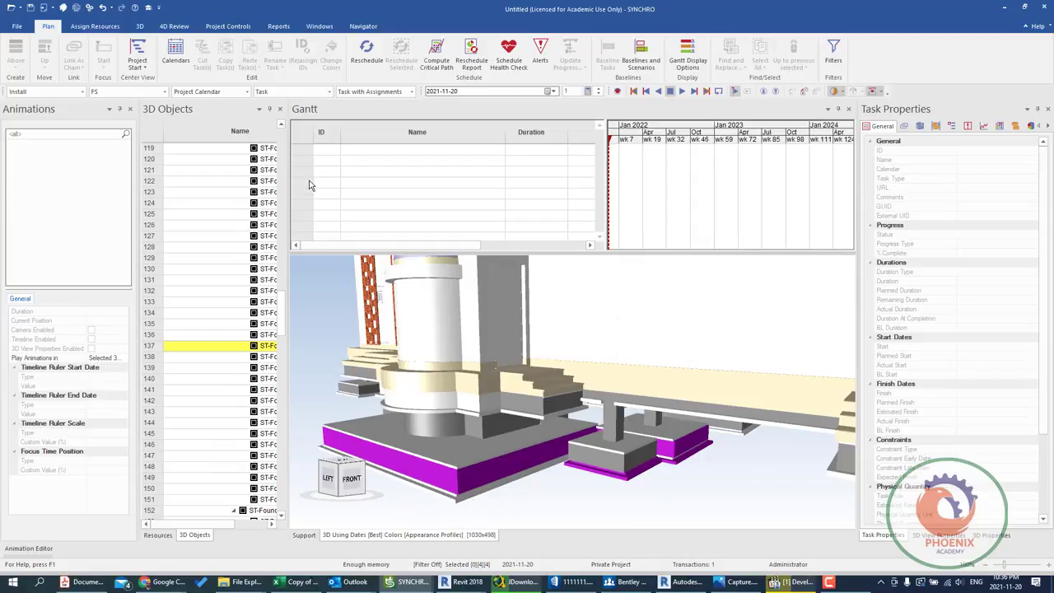
Add a new Gantt task named s.
left_click(367, 153)
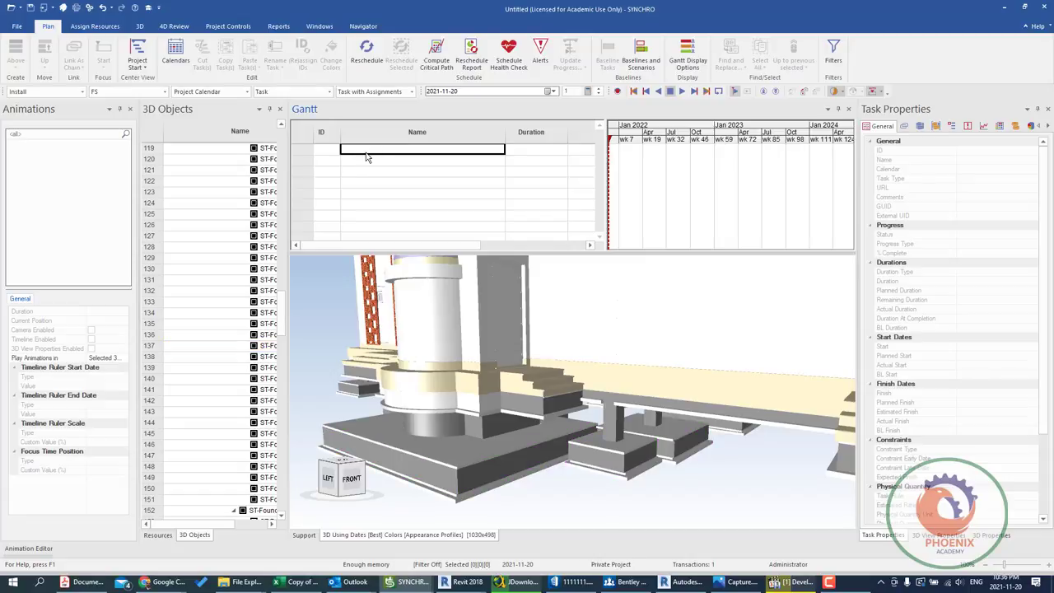
type("a")
left_click(509, 154)
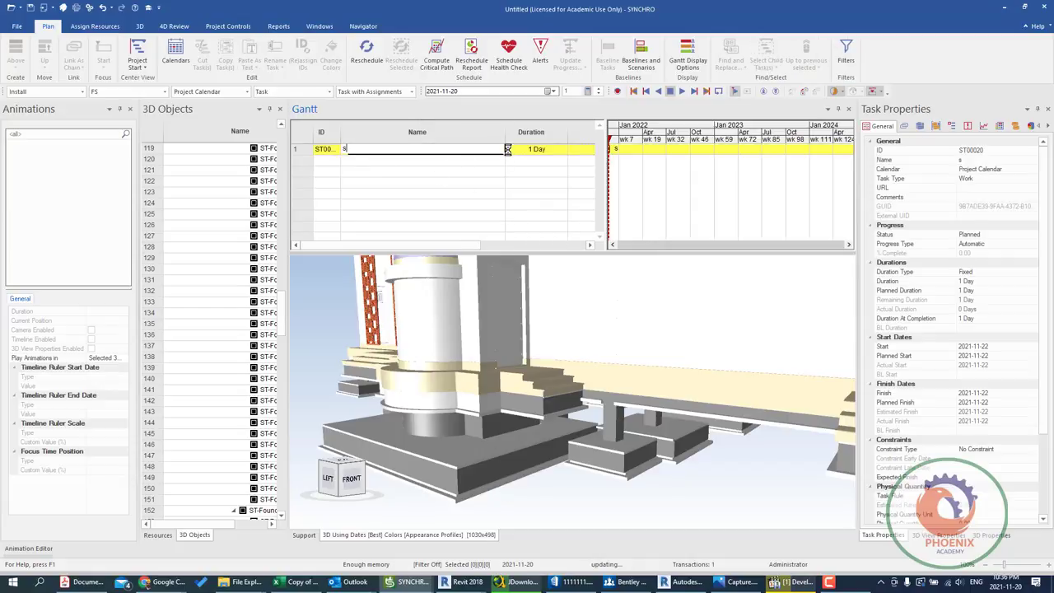
left_click_drag(444, 245, 404, 247)
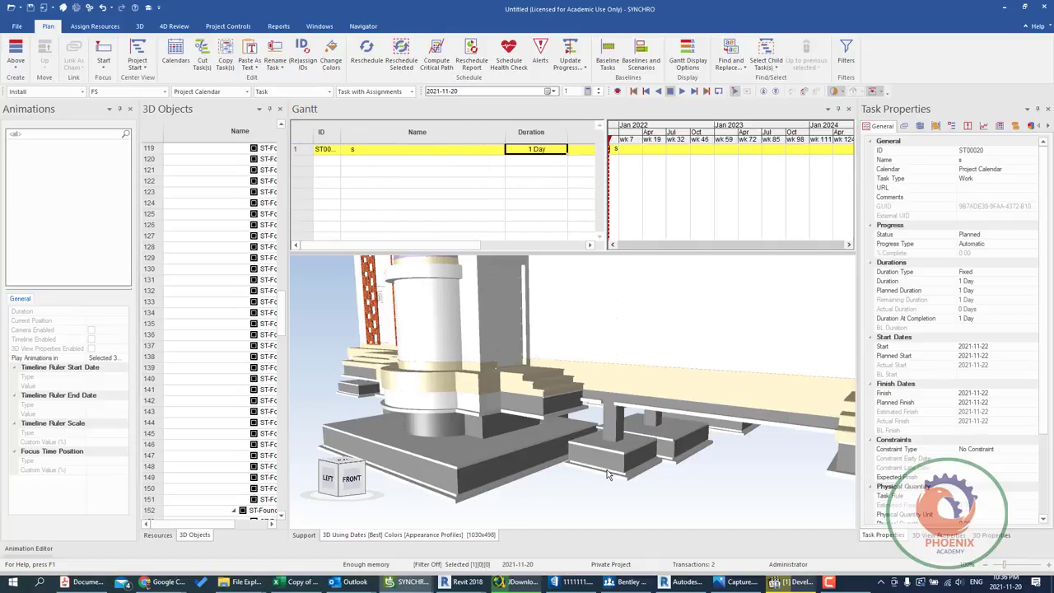
Assign two foundation beams and the base slab to task s.
left_click(653, 473)
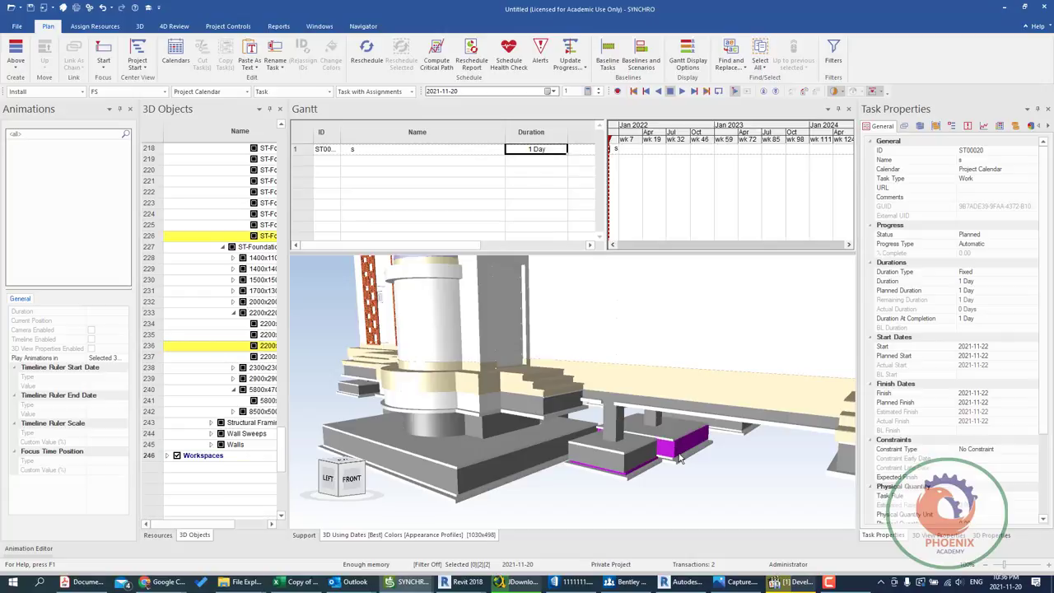
left_click(650, 471, "ctrl")
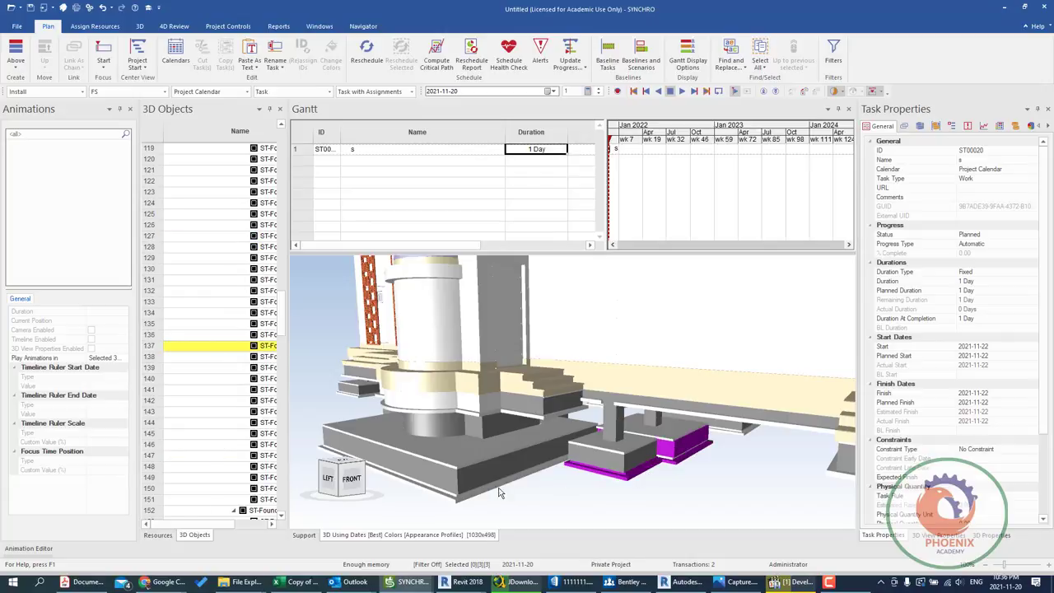
left_click(458, 482, "ctrl")
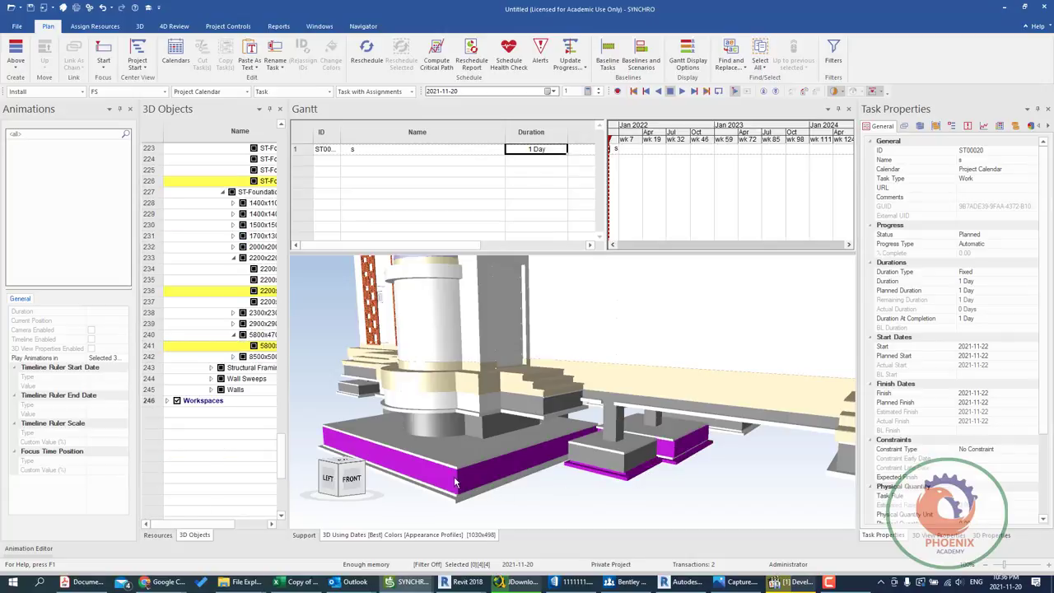
left_click(260, 292)
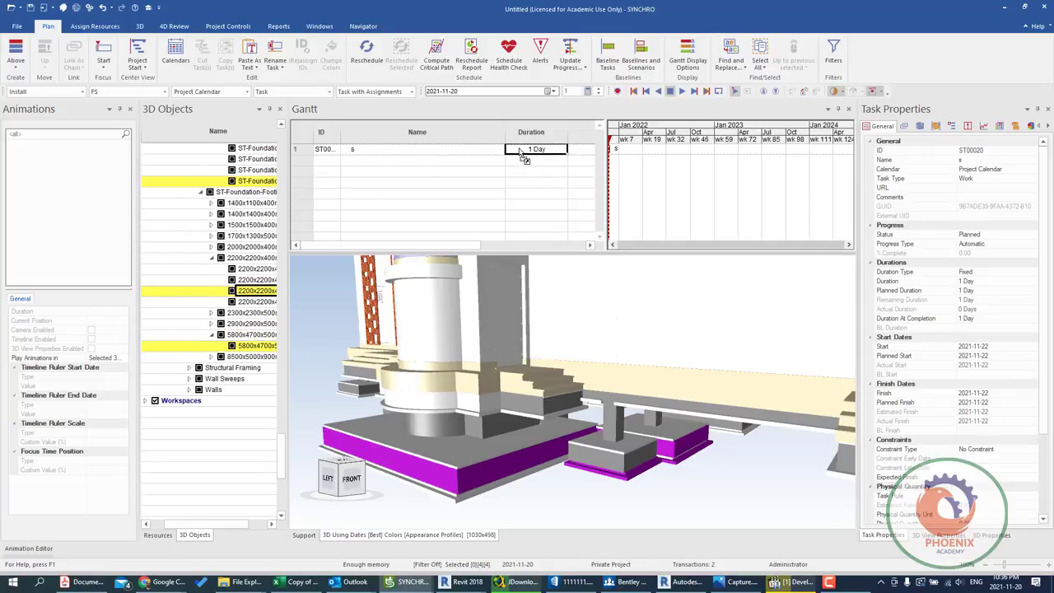
left_click_drag(508, 154, 520, 159)
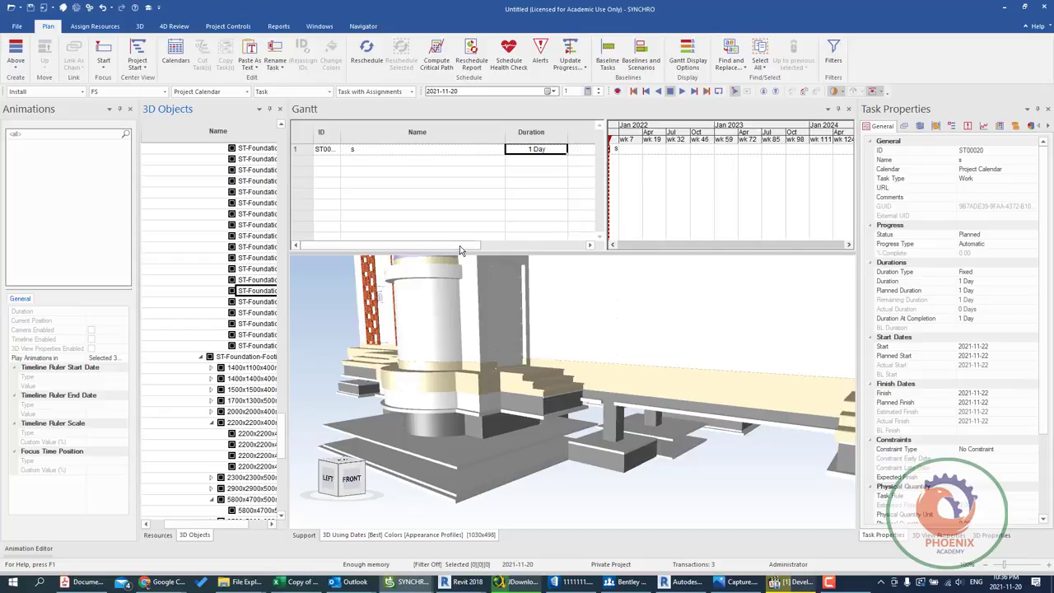
left_click(464, 225)
mouse_move(484, 243)
left_mouse_down()
mouse_move(587, 242)
mouse_move(492, 245)
left_mouse_up()
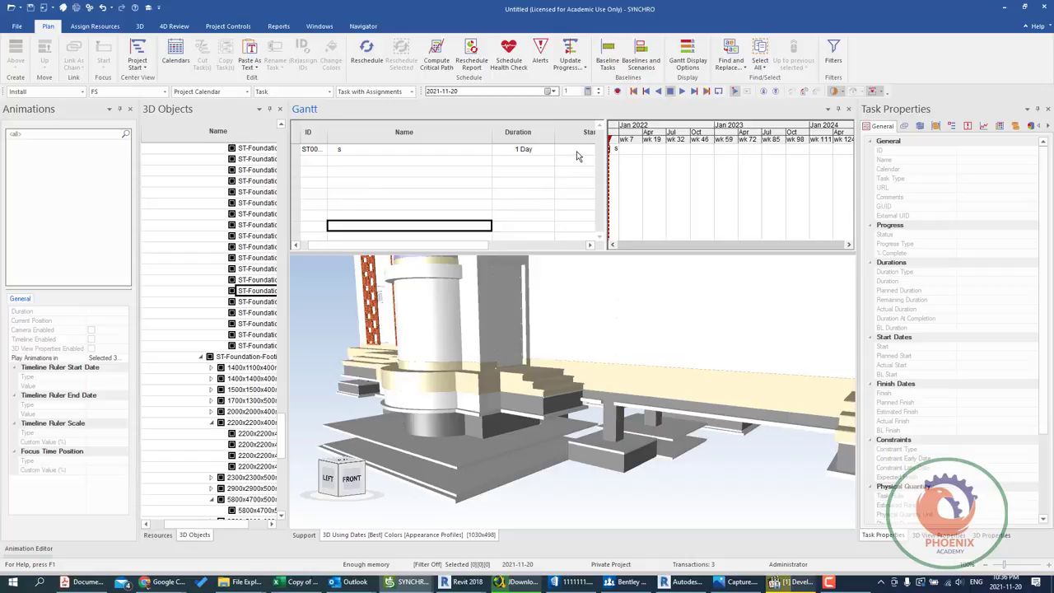
left_click(577, 149)
left_click(532, 148)
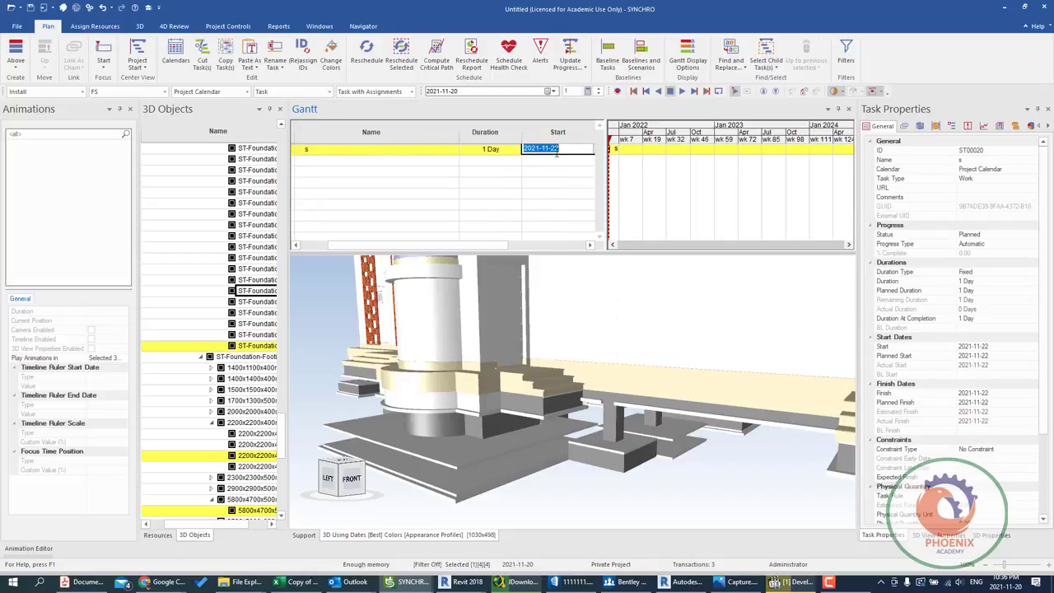
Set task s to 7 days (1 Week, 2 Days) and zoom the Gantt timescale to weeks.
left_click(508, 150)
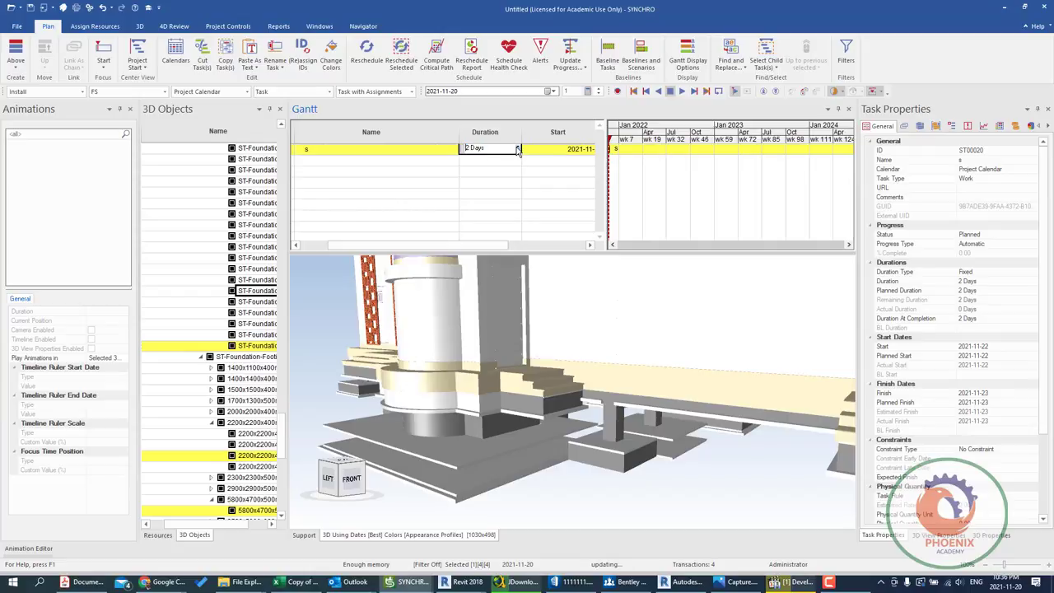
type("7")
key("Return")
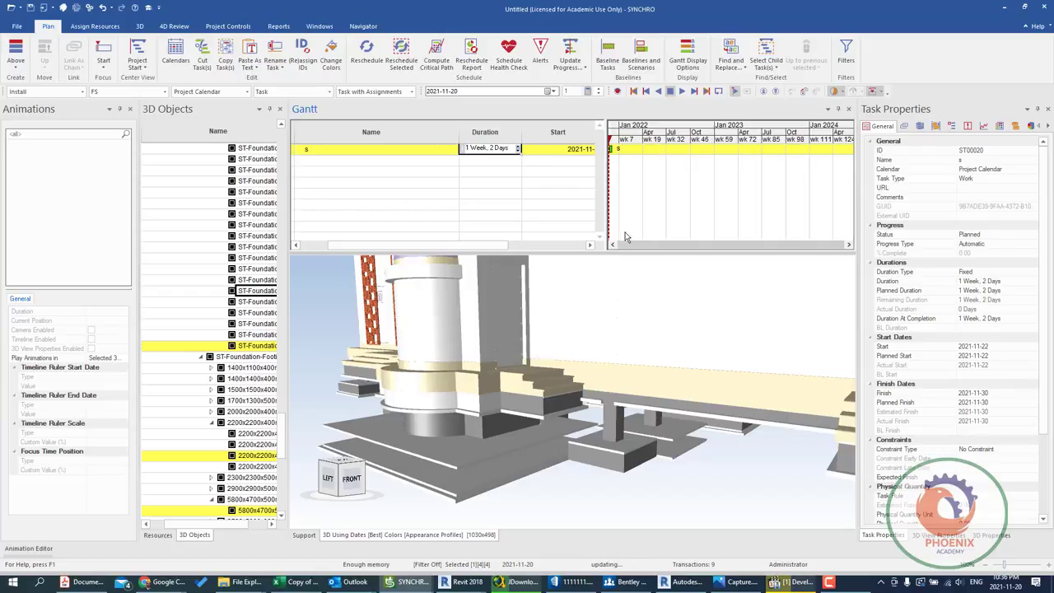
left_click(614, 245)
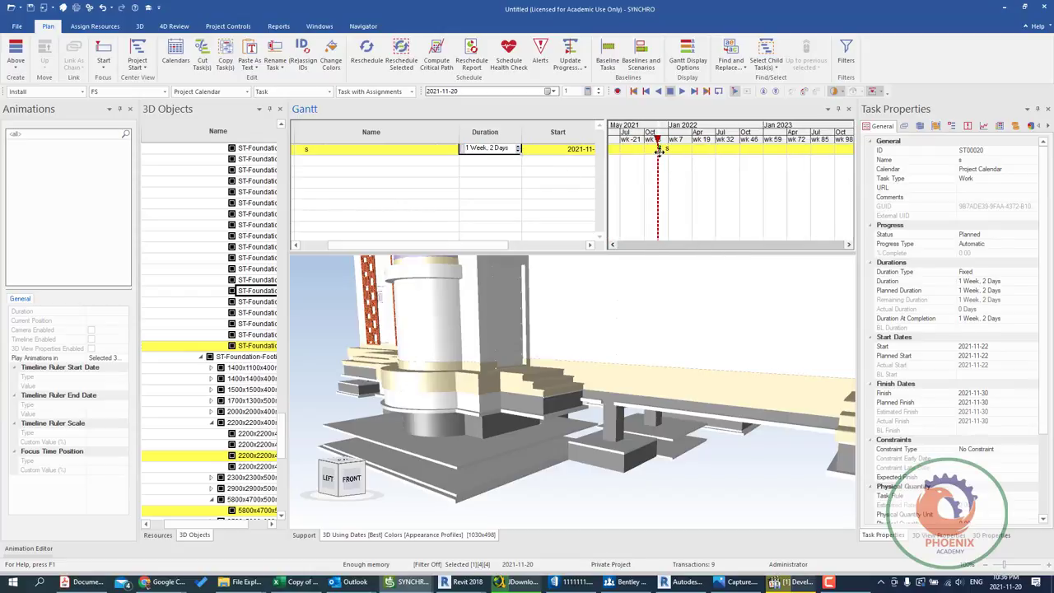
scroll(681, 173, "up", 5, "ctrl")
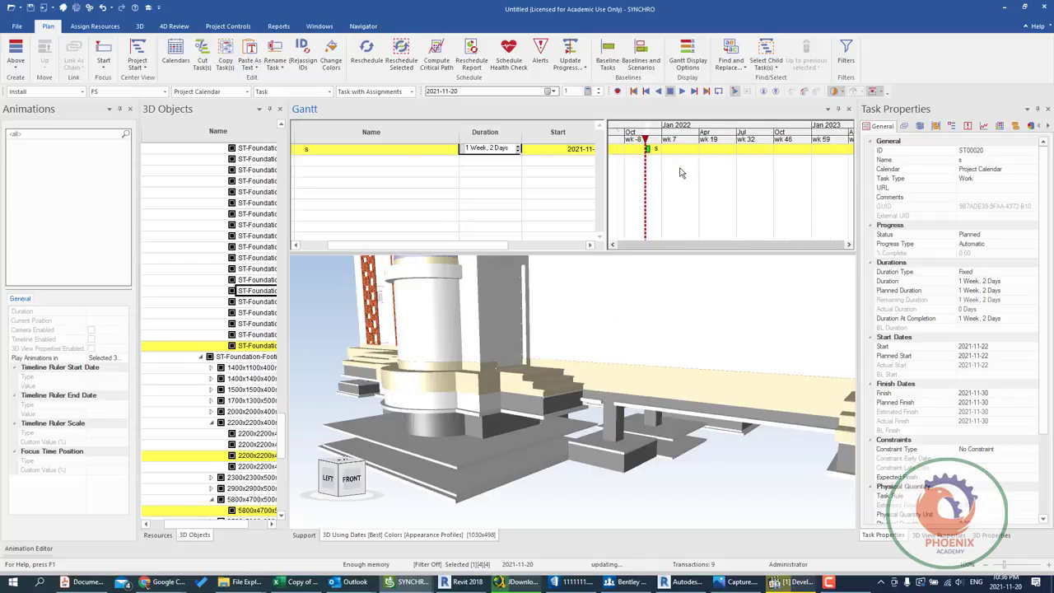
left_click(612, 246)
scroll(641, 149, "up", 3, "ctrl")
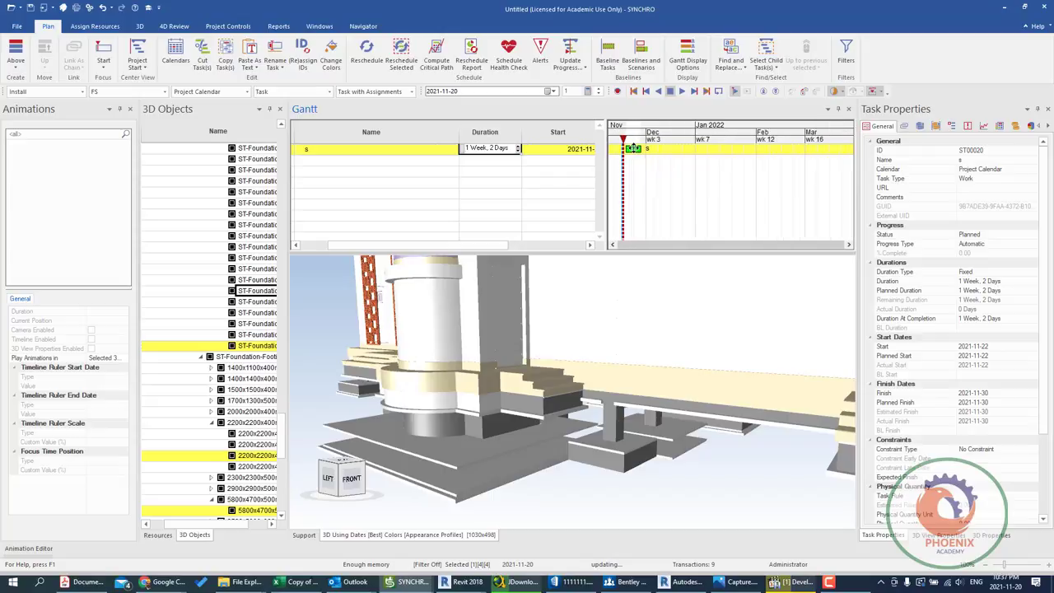
scroll(633, 149, "up", 1, "ctrl")
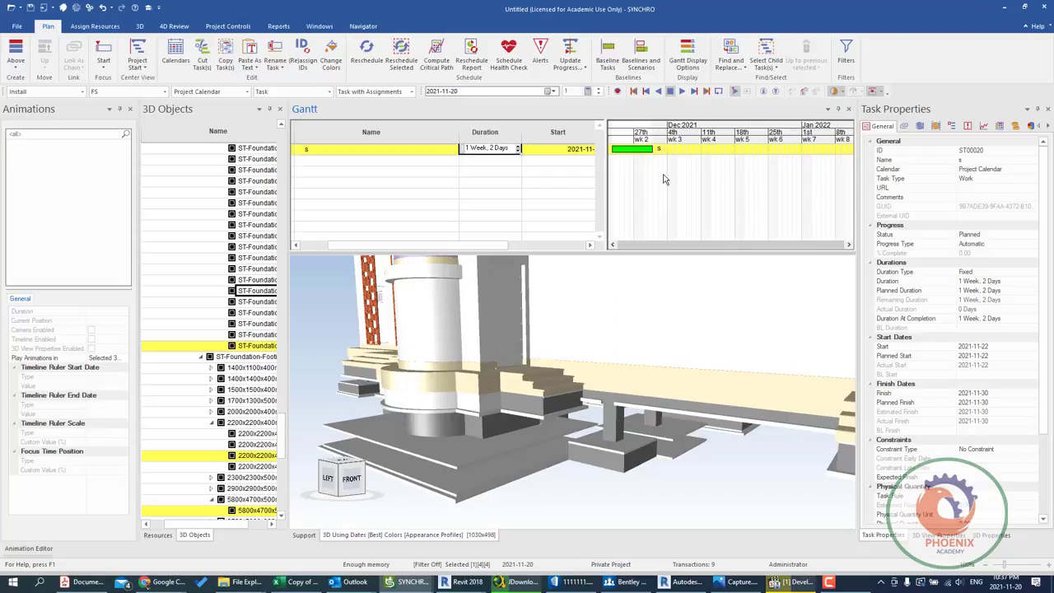
Select the foundation slab and check the objects assigned to task s.
left_click(461, 451)
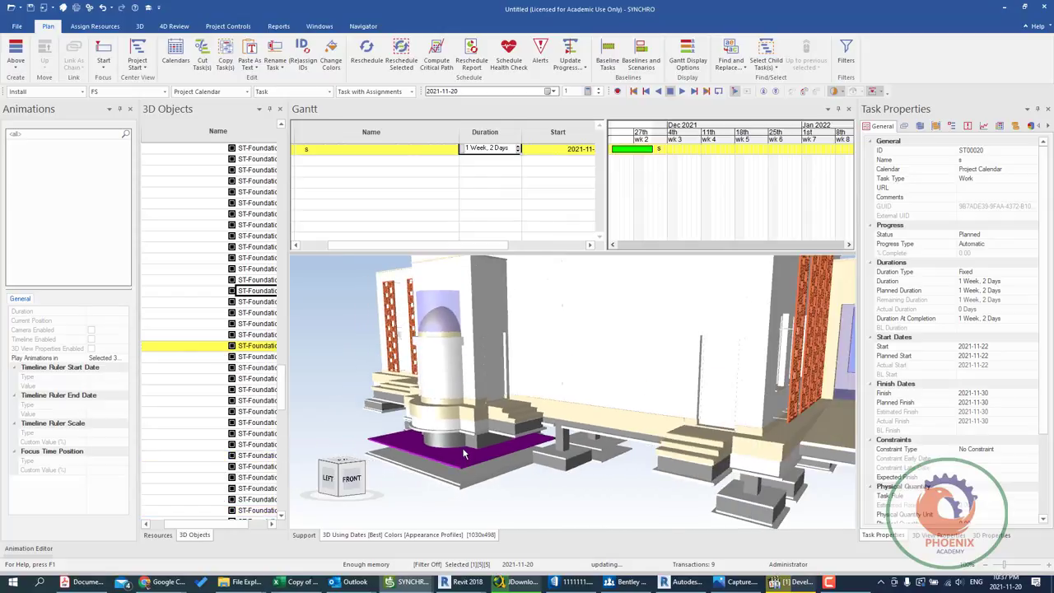
left_click(451, 437)
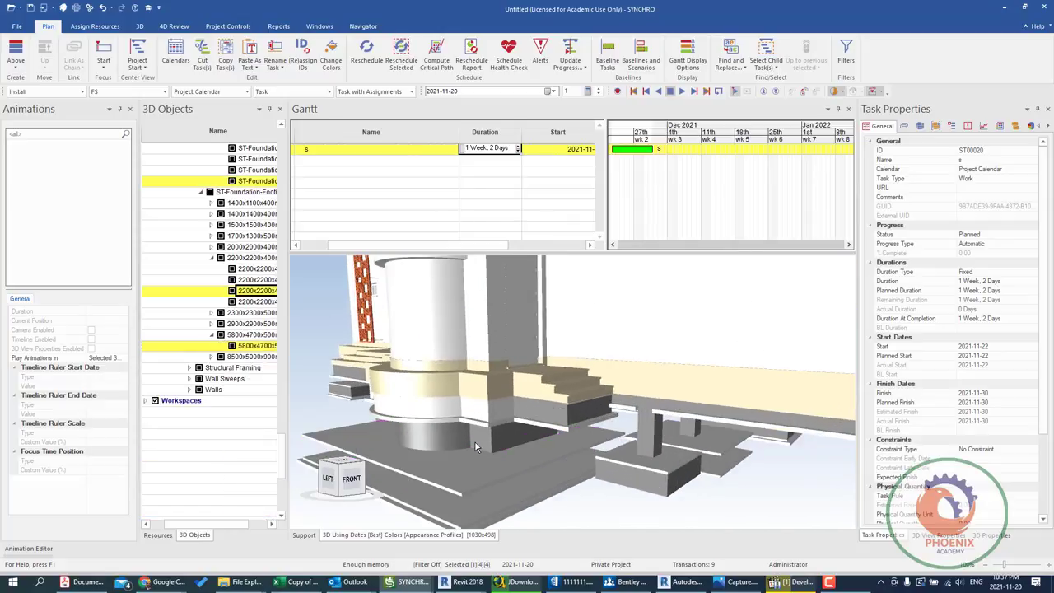
left_click(475, 441)
left_click(556, 466)
scroll(556, 466, "down", 5)
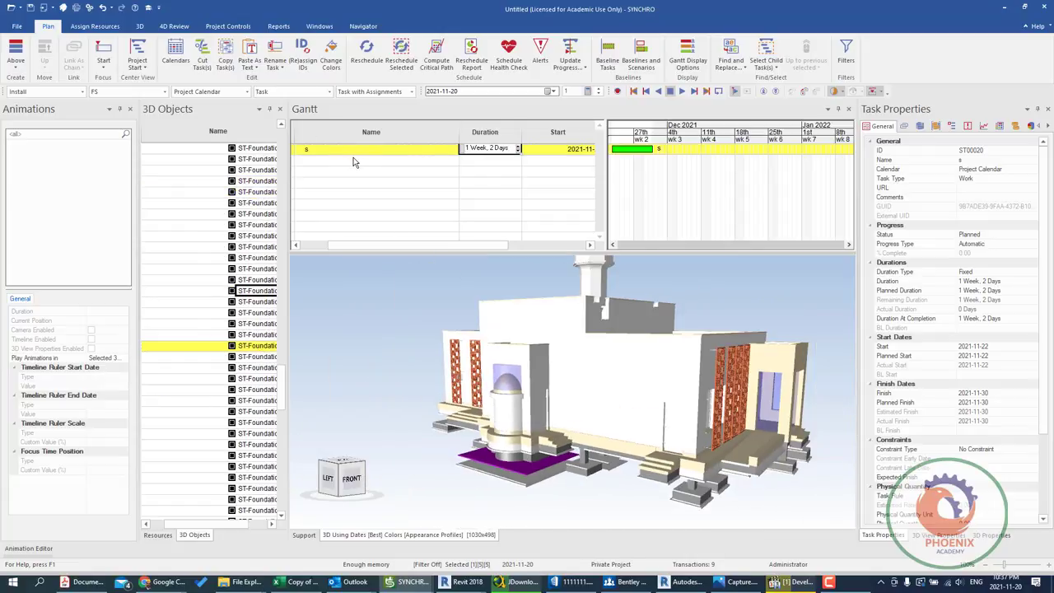
With new tasks set to insert Below, add a task named s2 under s.
left_click(23, 73)
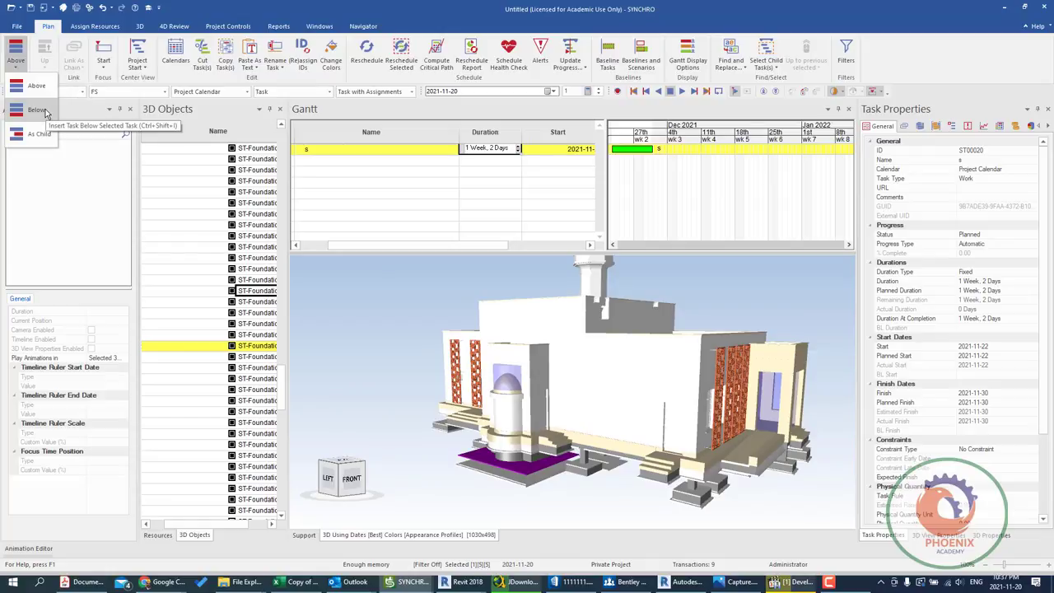
left_click(29, 116)
left_click(374, 161)
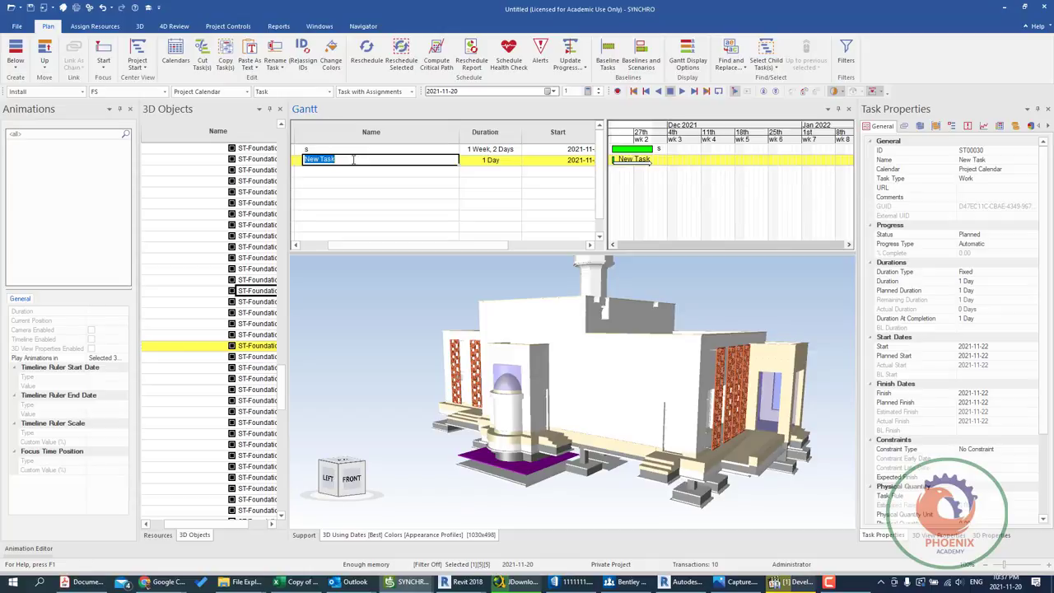
type("s2")
key("Return")
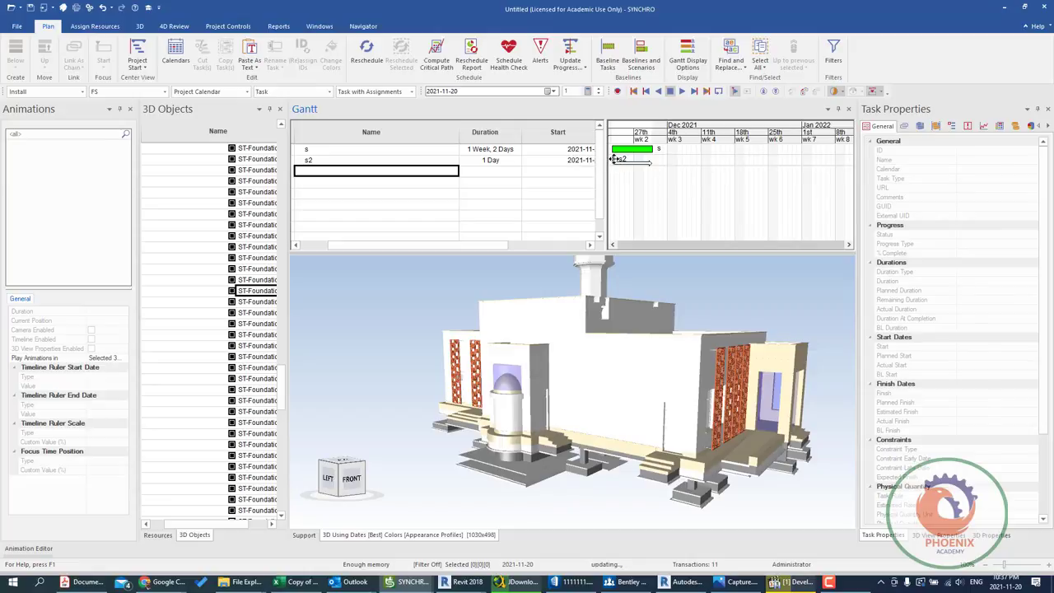
Drag s2 to start on 2021-11-30, declining the cannot-reschedule constraint.
left_click_drag(612, 159, 653, 158)
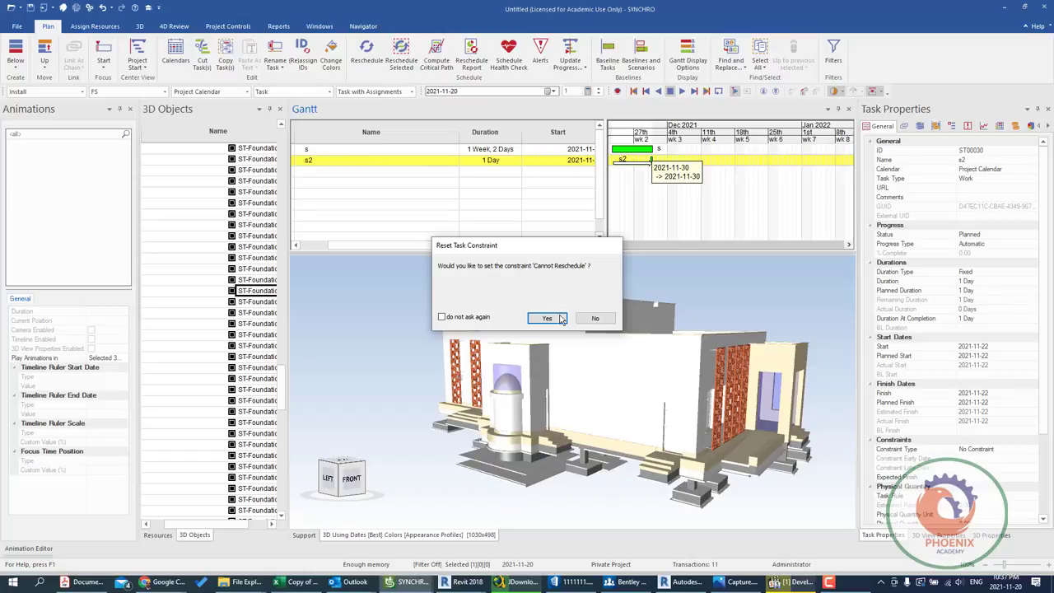
left_click_drag(495, 253, 423, 306)
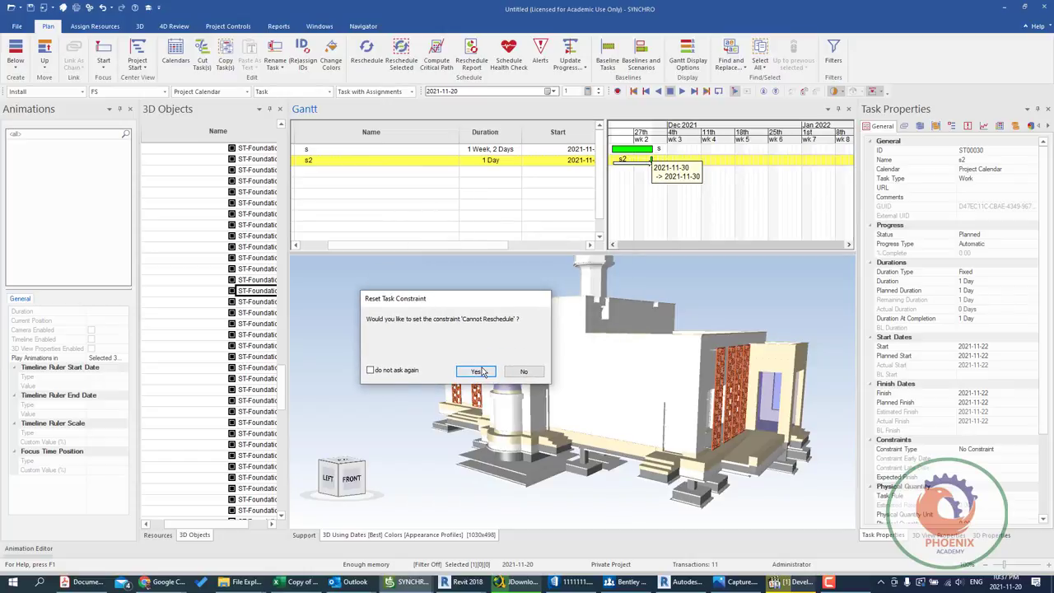
left_click(524, 372)
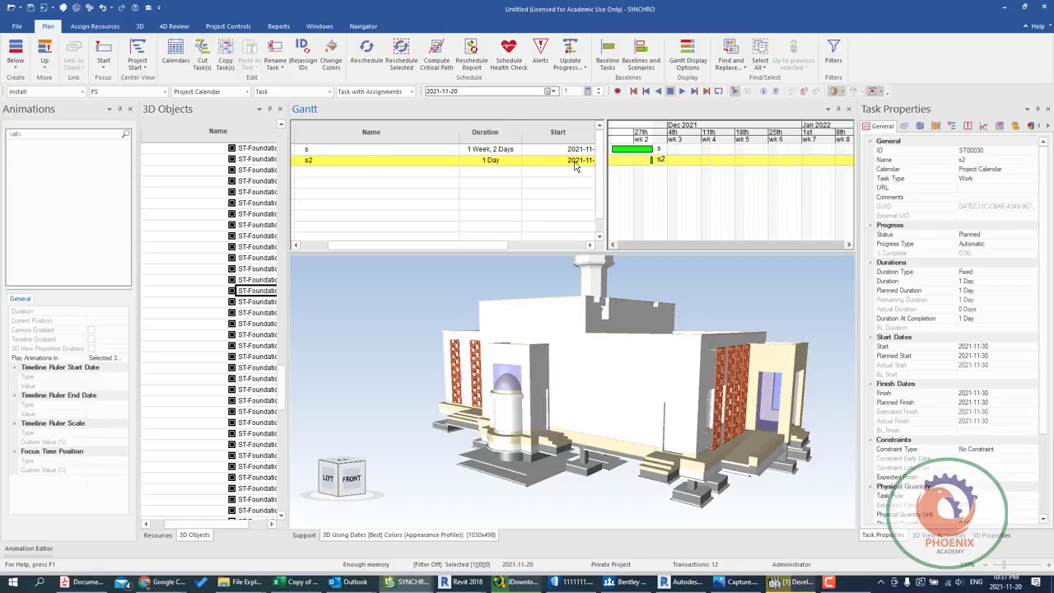
Raise s2's duration to 1 Week, 1 Day so it finishes 2021-12-07.
left_click(575, 162)
left_click(506, 161)
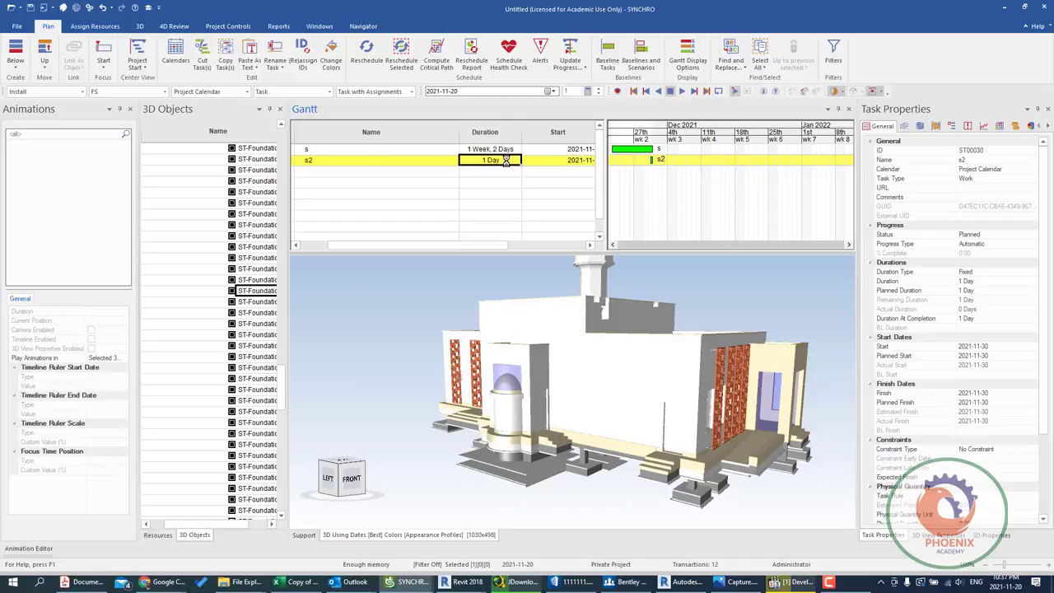
left_click(505, 160)
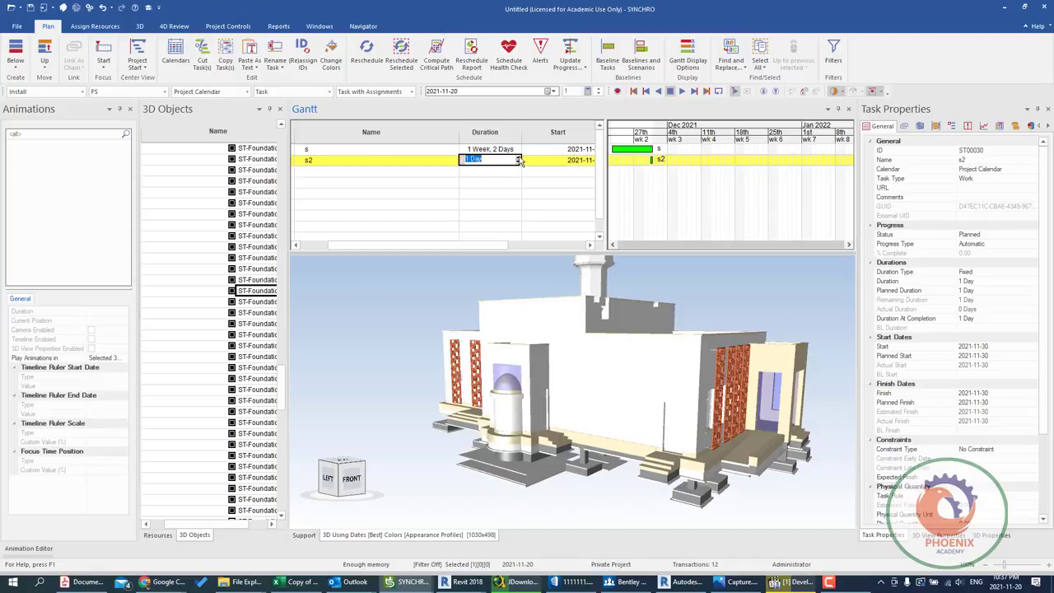
left_click(519, 157)
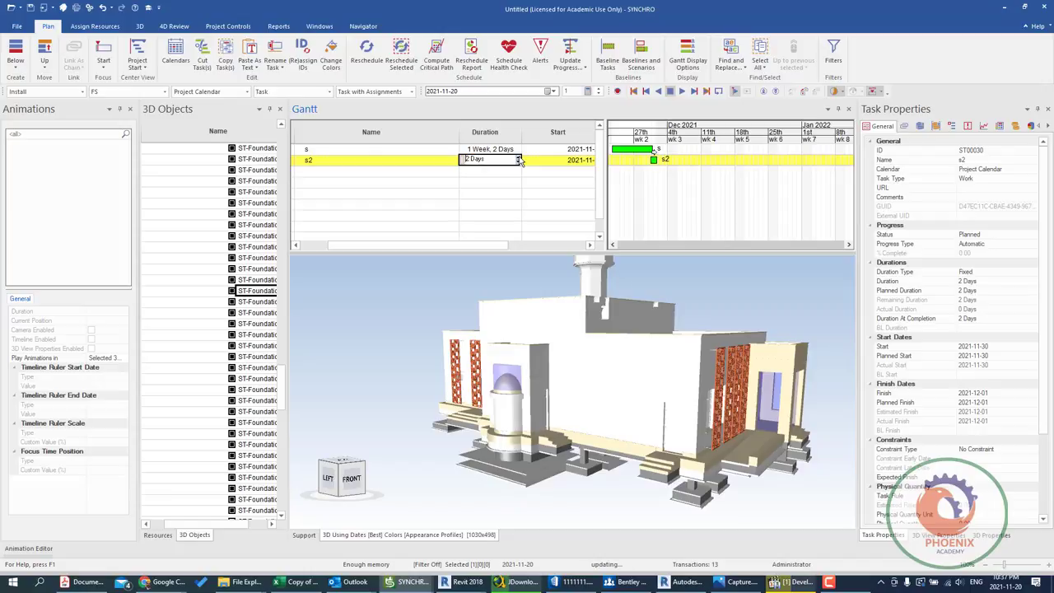
left_click(514, 245)
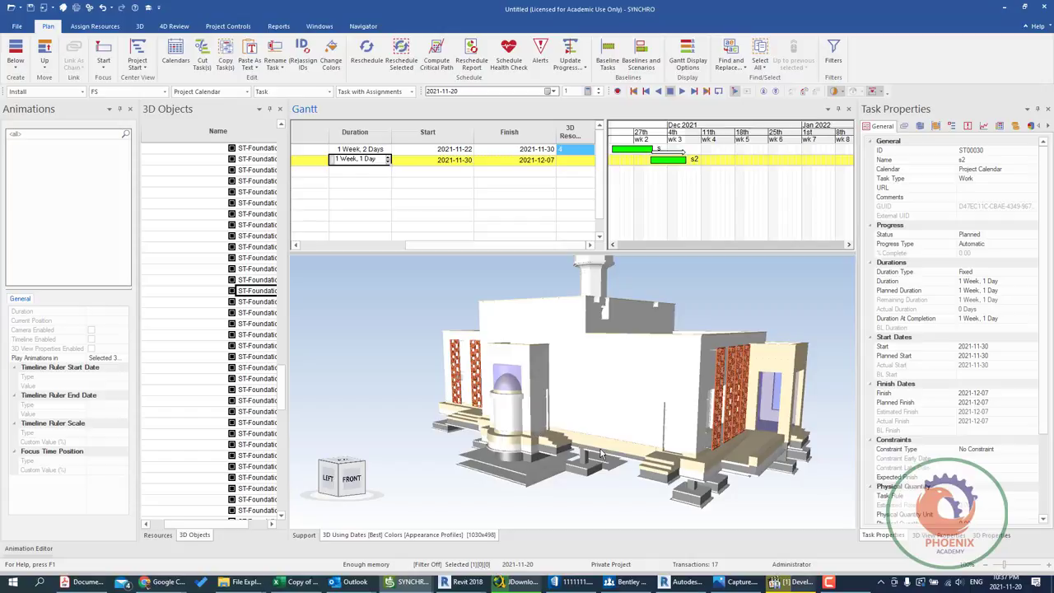
scroll(713, 504, "up", 3)
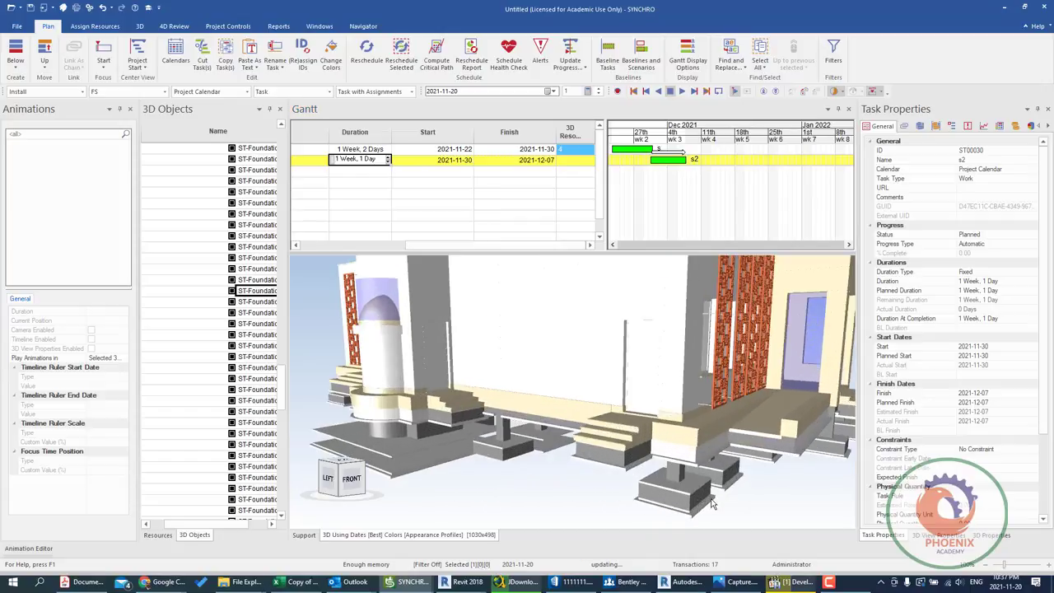
scroll(692, 501, "up", 3)
scroll(631, 414, "down", 6)
scroll(624, 408, "up", 2)
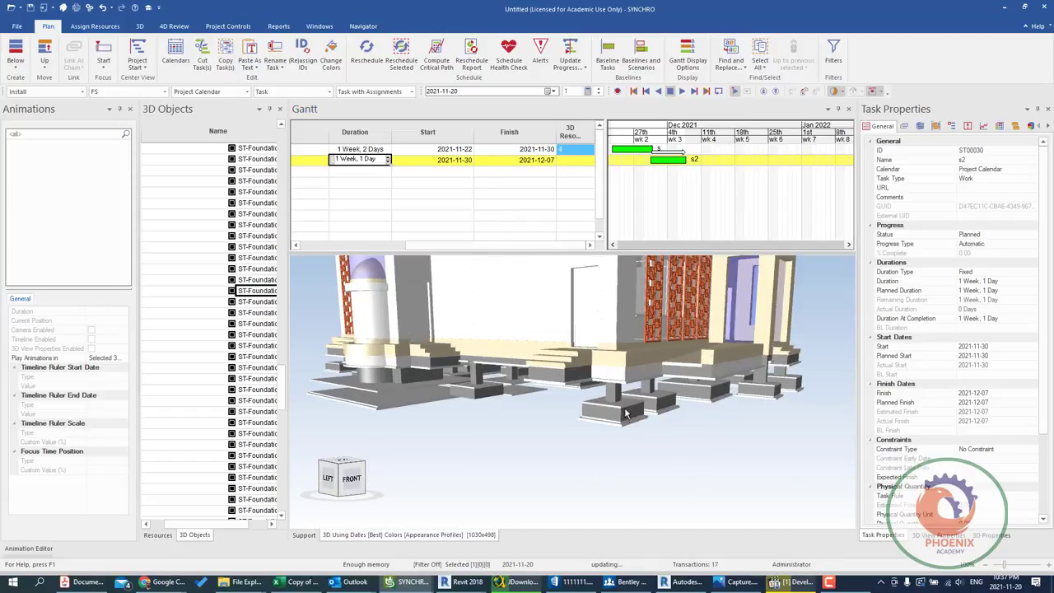
scroll(623, 415, "up", 1)
Select a foundation footing together with the slab beneath it in the 3D model.
left_click(621, 420)
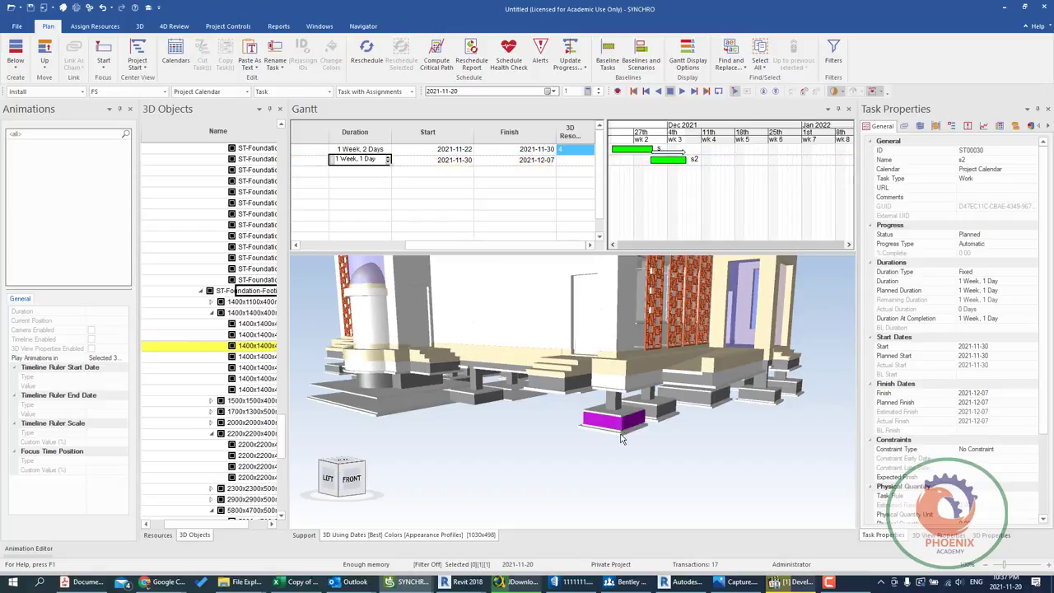
left_click(621, 437, "ctrl")
left_click(621, 435, "ctrl")
left_click(617, 432, "ctrl")
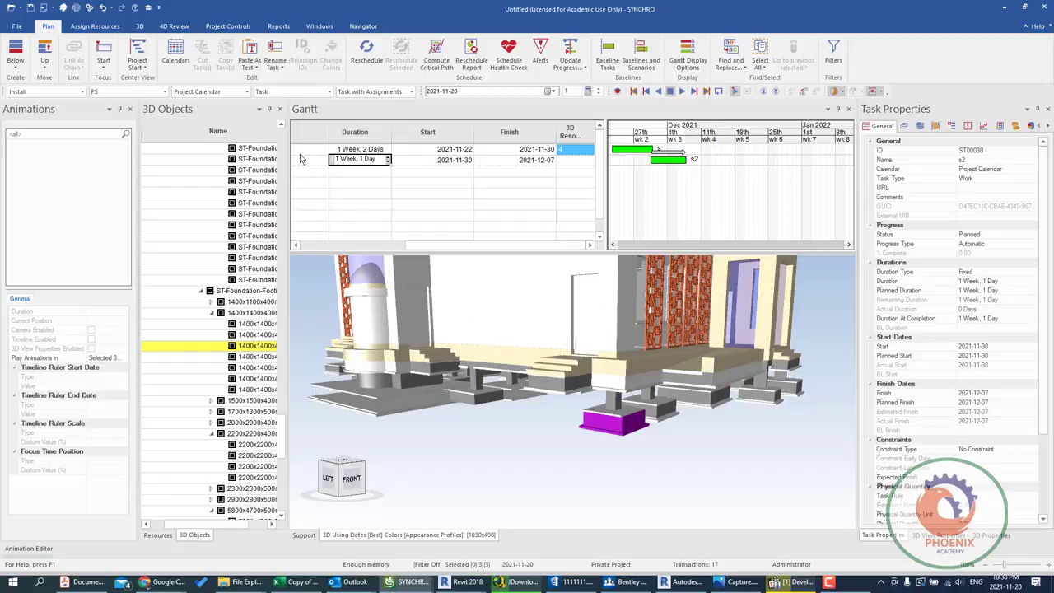
left_click(24, 69)
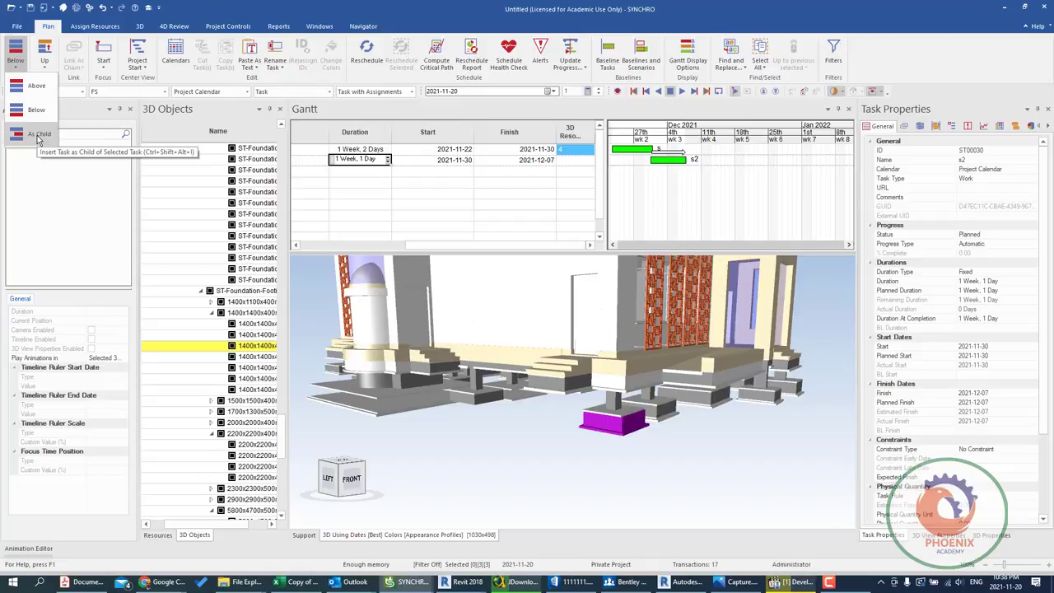
Insert a new task named s3 below s2.
left_click(37, 136)
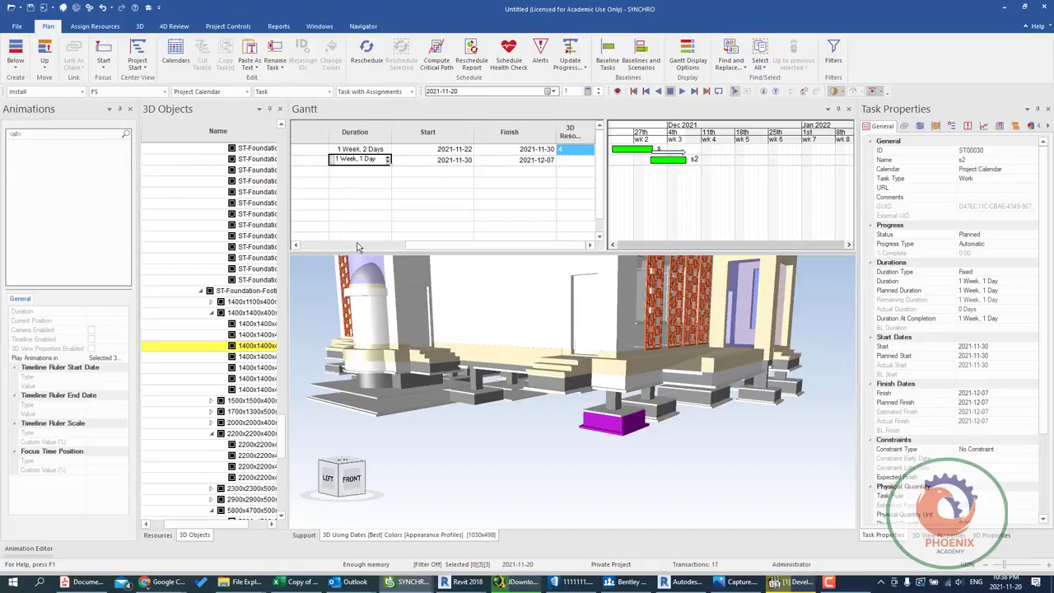
left_click(358, 244)
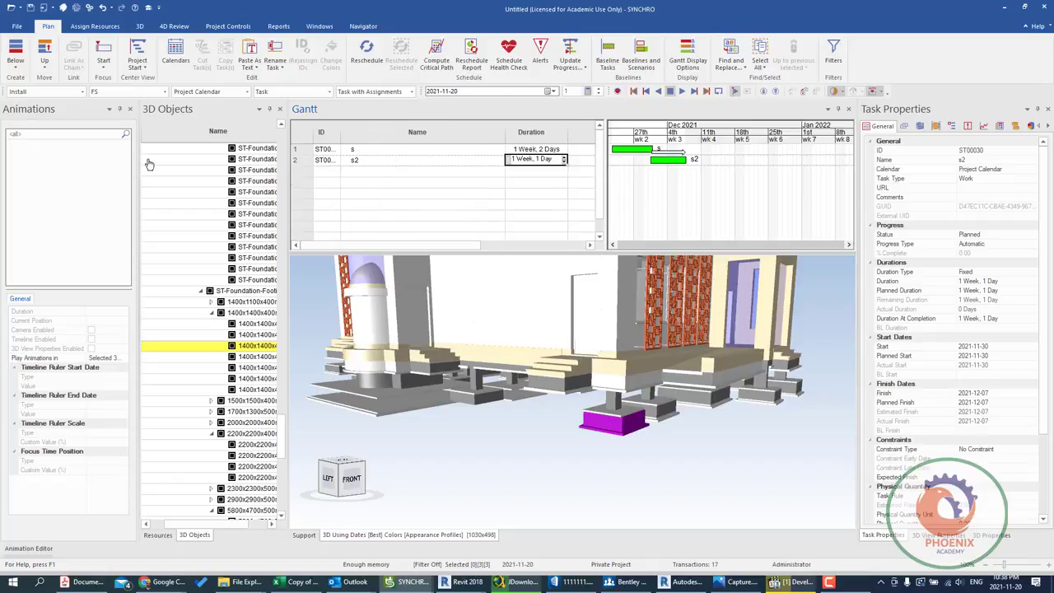
left_click(301, 159)
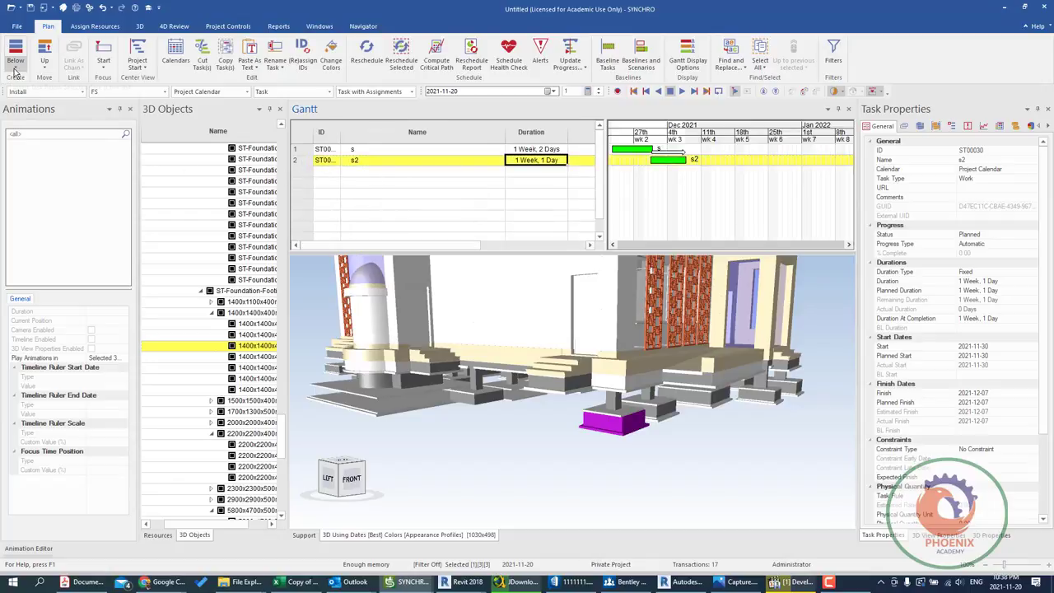
left_click(383, 171)
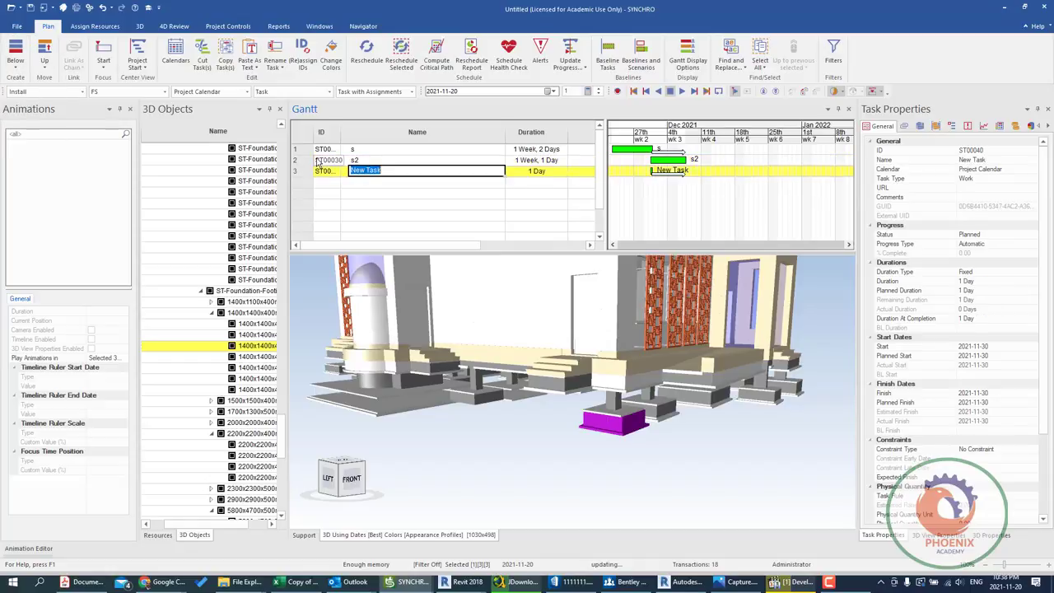
type("s3")
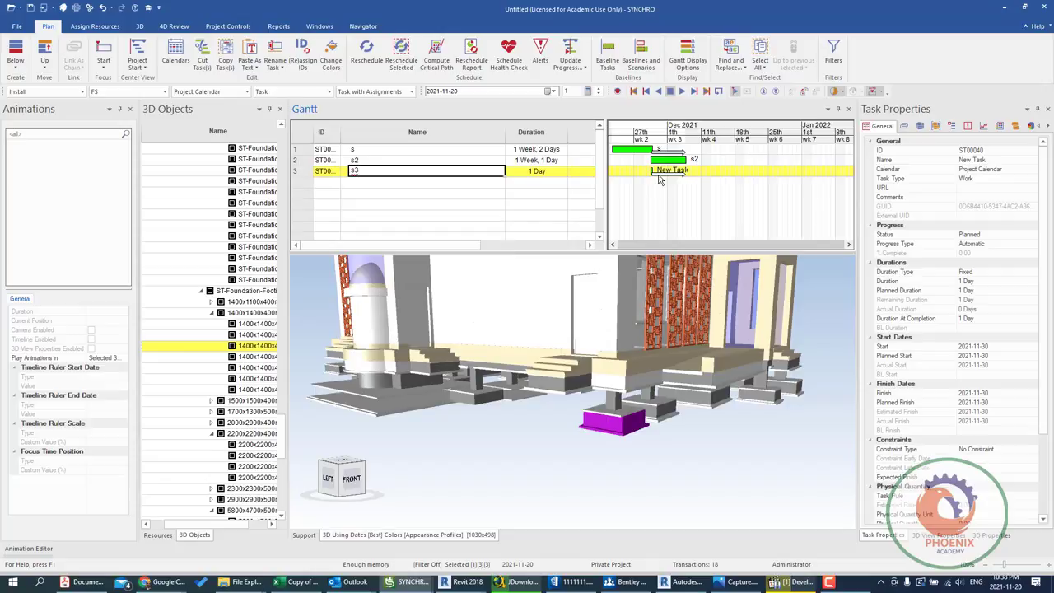
left_click(578, 173)
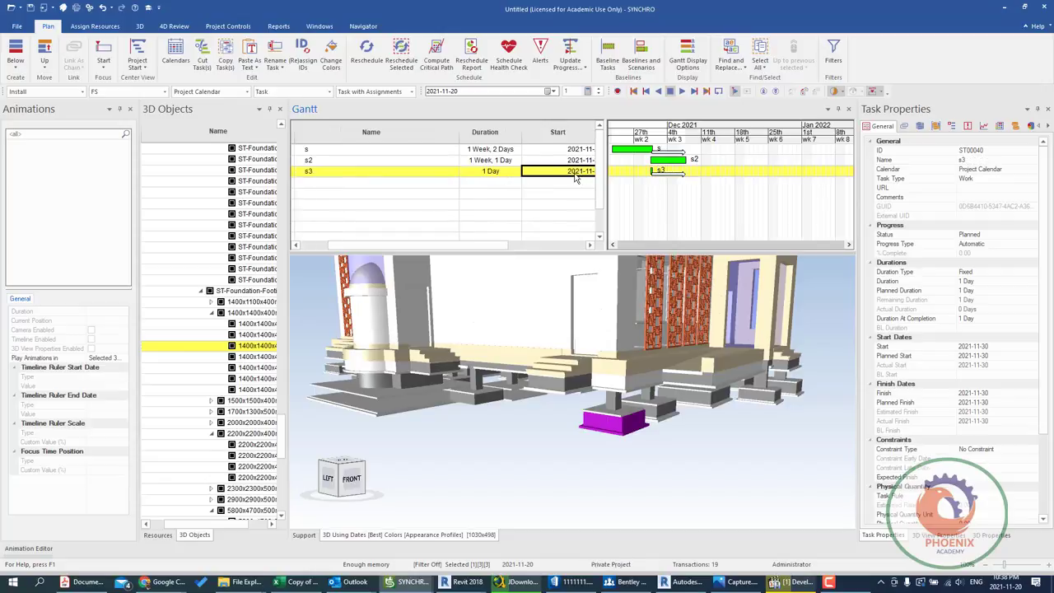
Set s3 to start 2021-12-03 from the calendar with a 4-day duration.
left_click(576, 170)
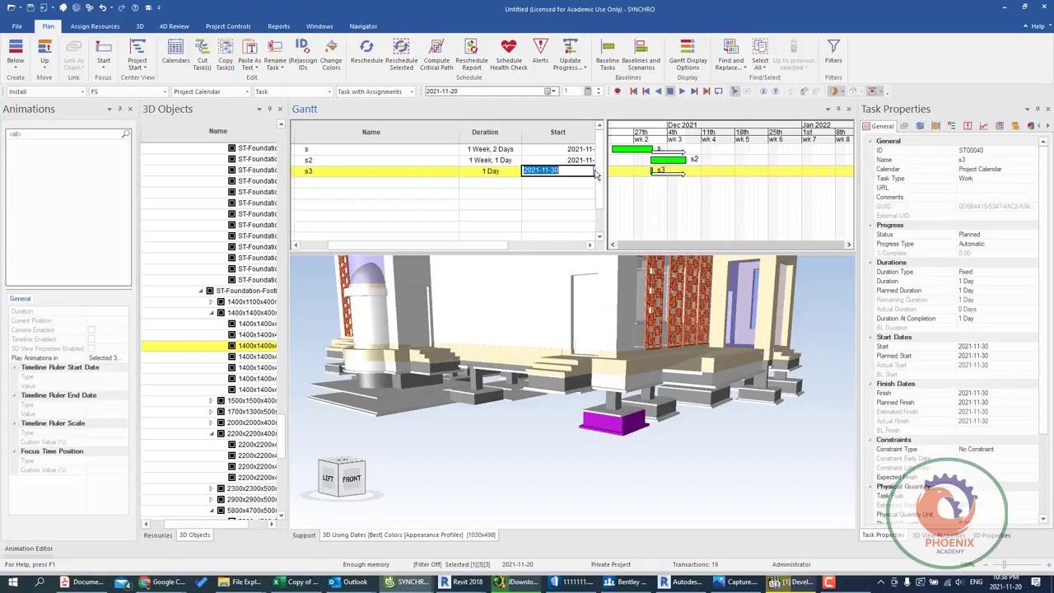
left_click(595, 172)
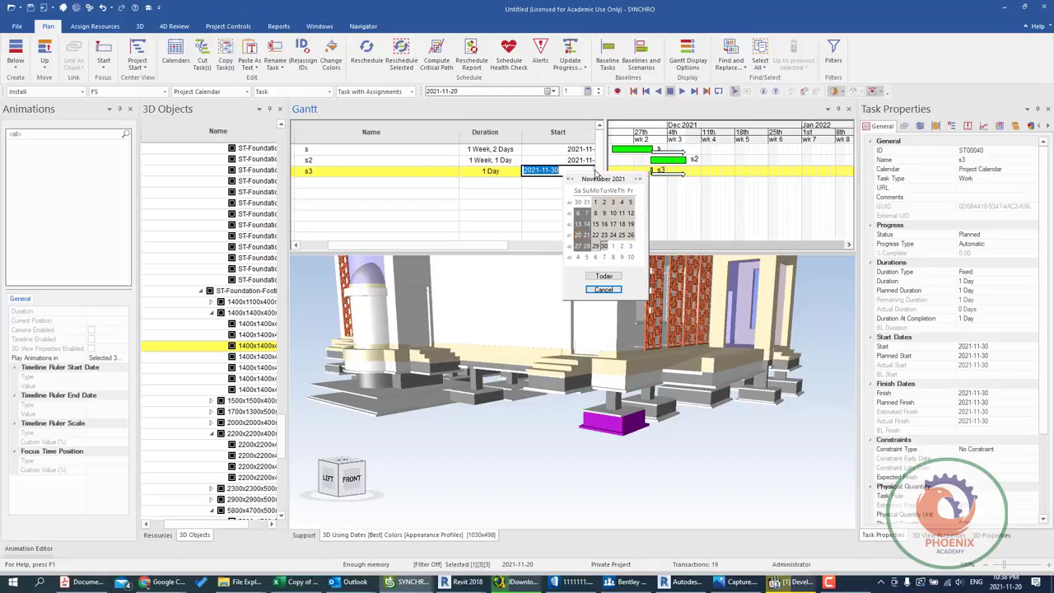
left_click(630, 247)
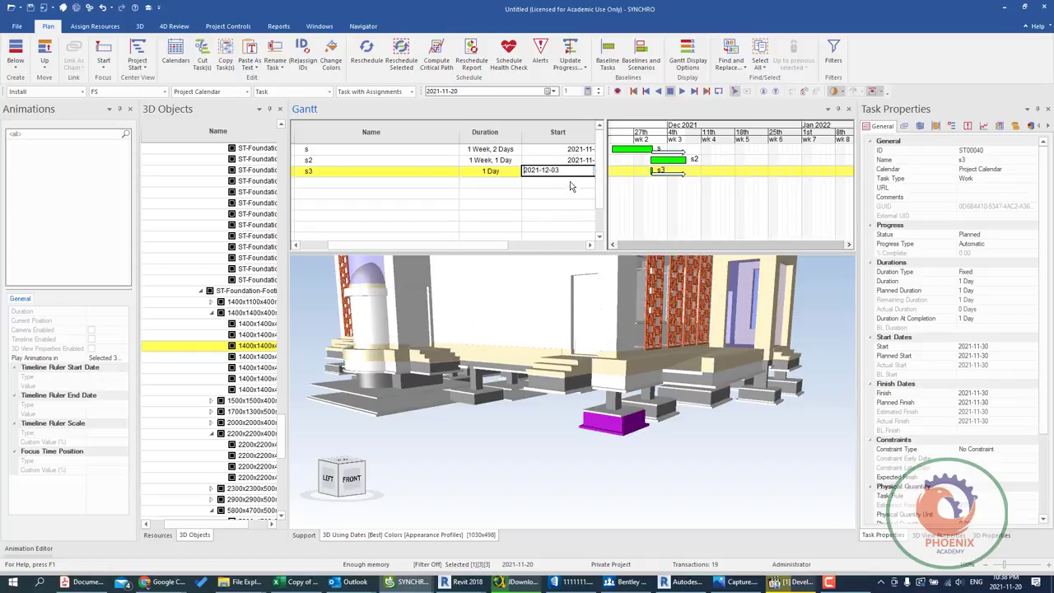
left_click(499, 174)
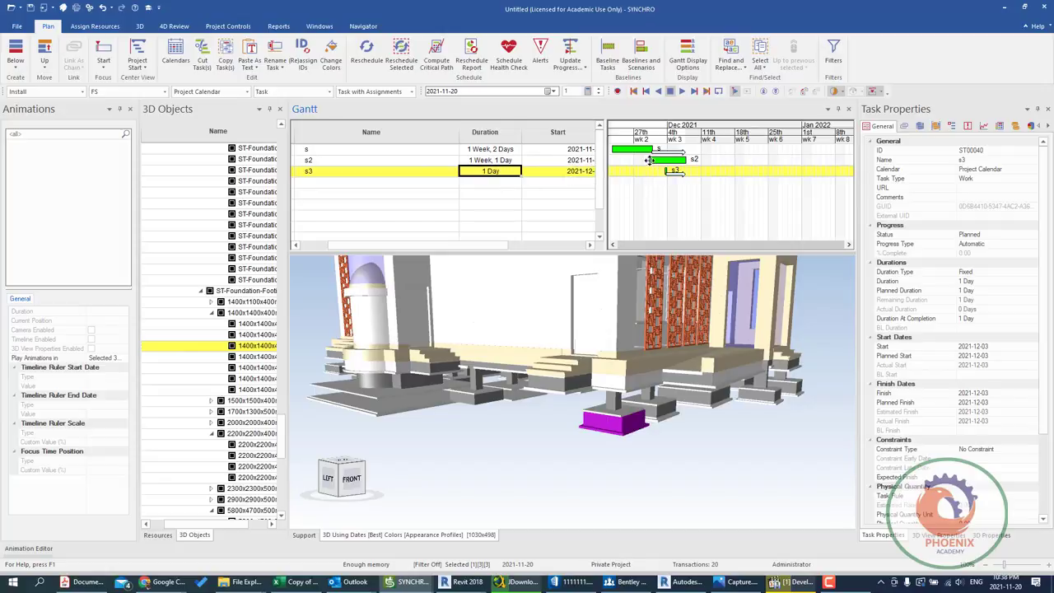
left_click(514, 171)
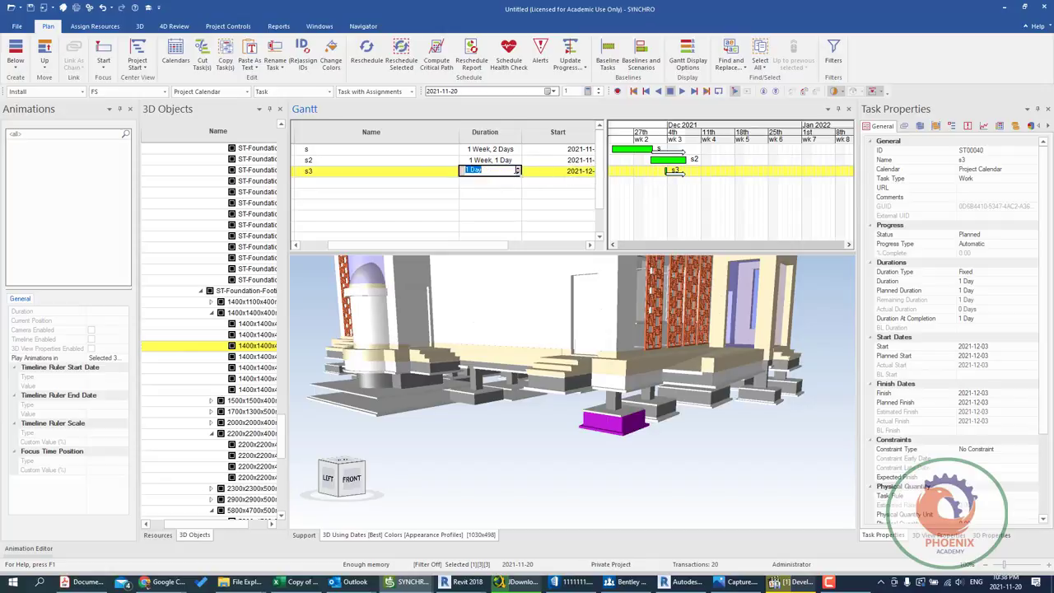
type("4")
key("Return")
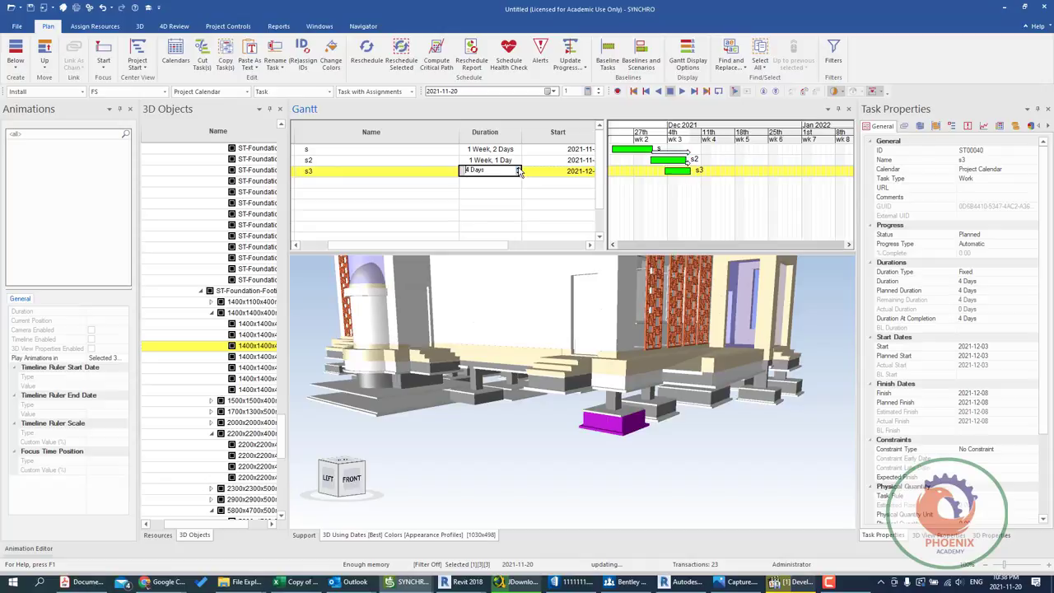
left_click(399, 192)
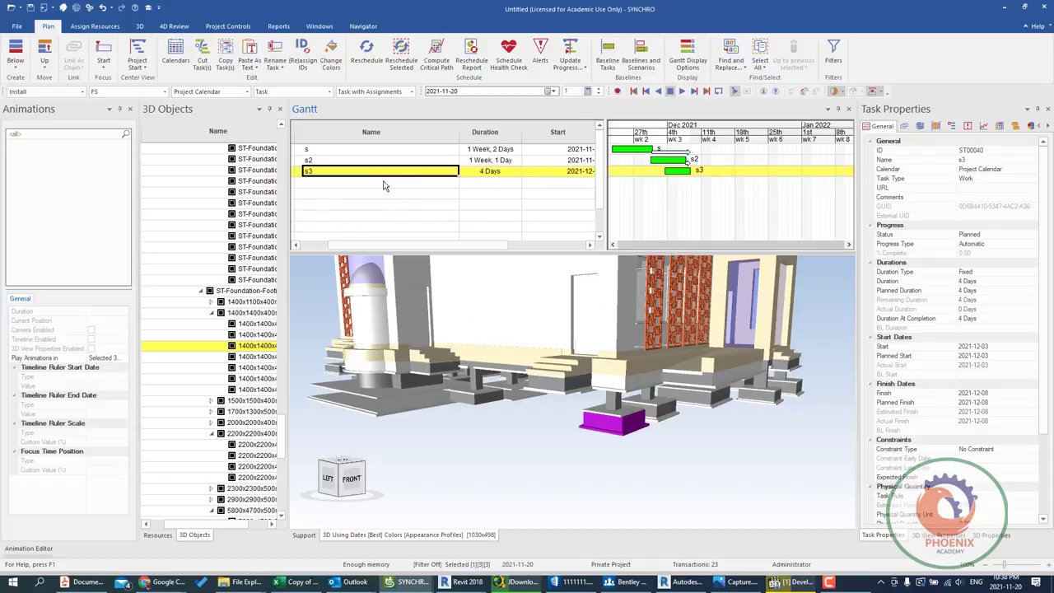
Select two columns in the 3D model, then reselect task s3.
left_click(379, 184)
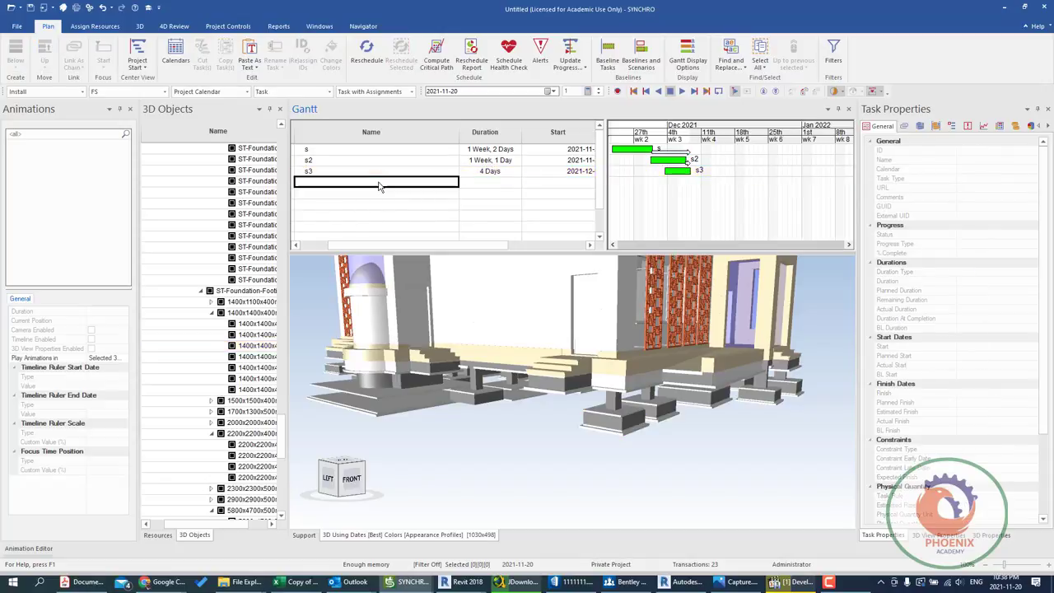
left_click(619, 401)
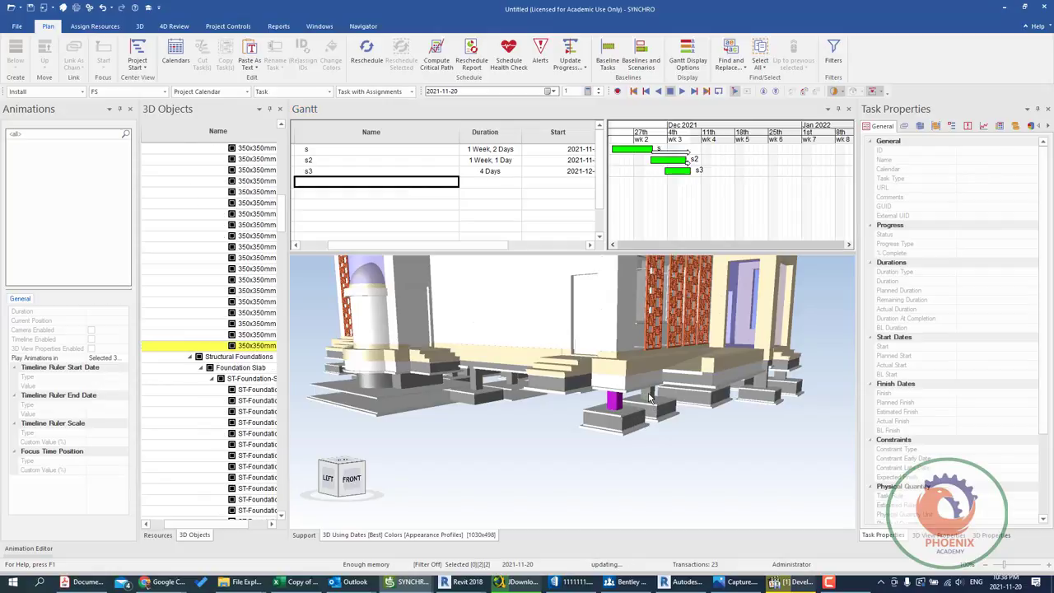
left_click(650, 396, "ctrl")
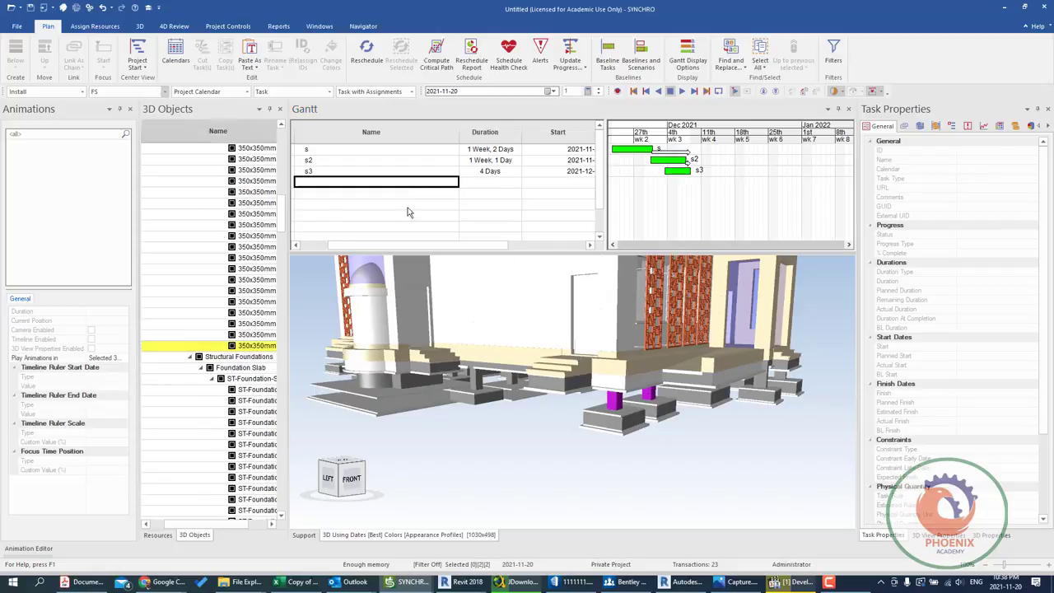
left_click(298, 172)
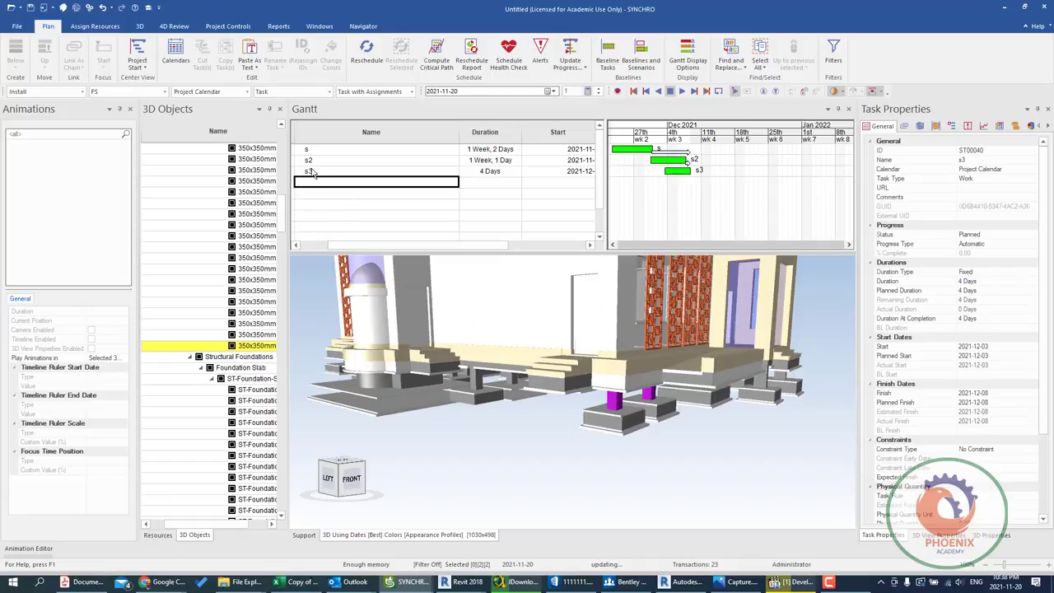
left_click(14, 71)
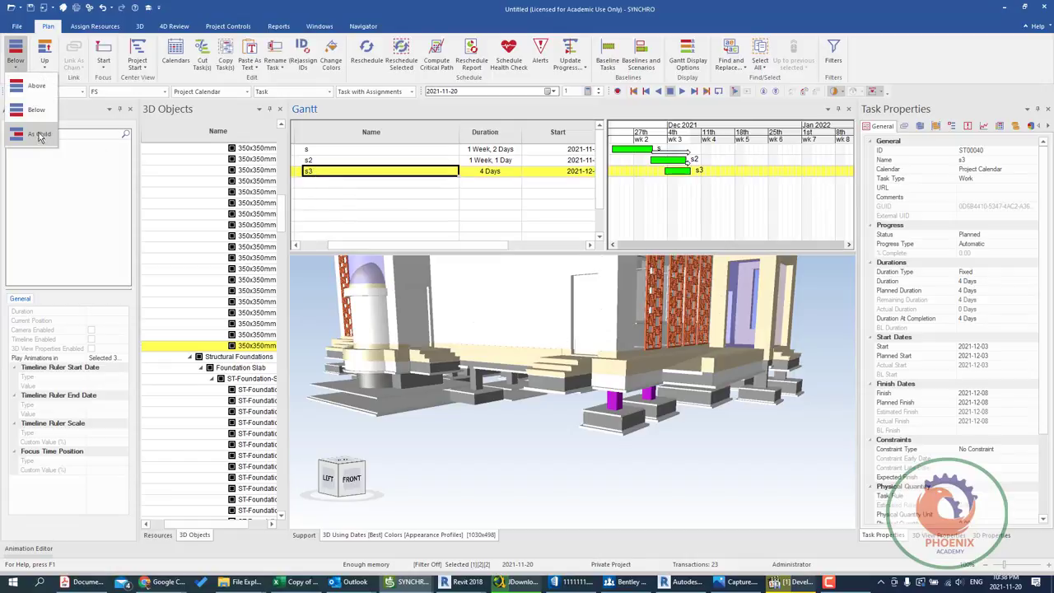
Insert a child task under s3 named s4, lasting 1 Week, 2 Days.
left_click(41, 136)
key("Insert")
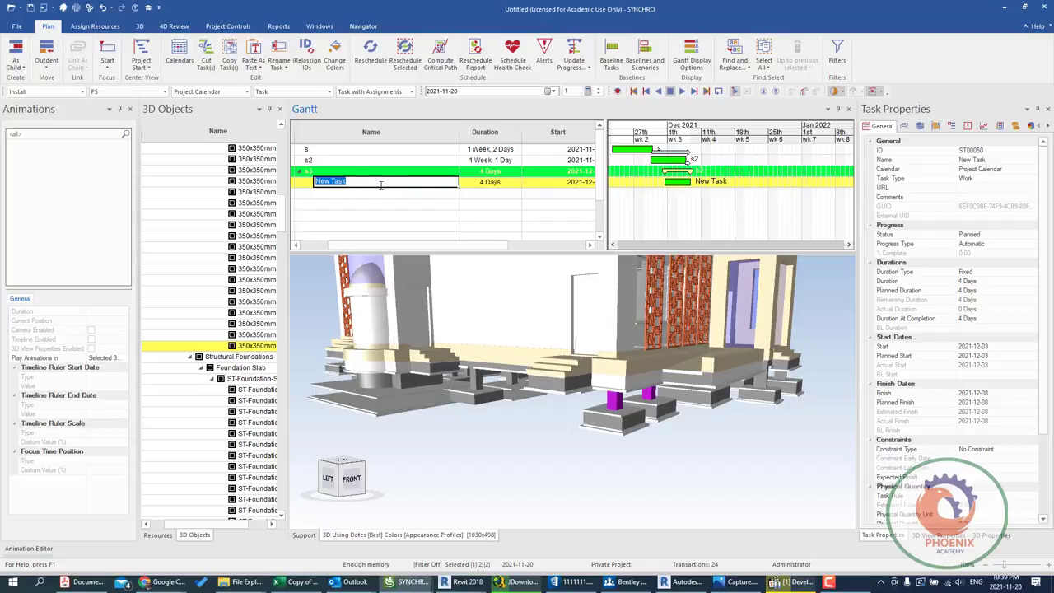
type("s4")
left_click(506, 185)
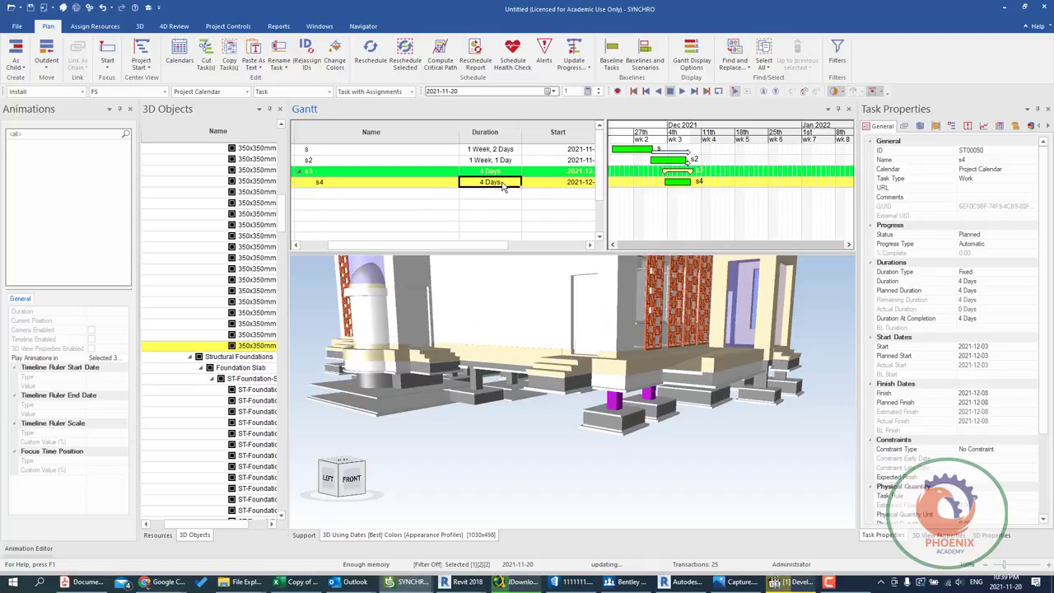
left_click(505, 184)
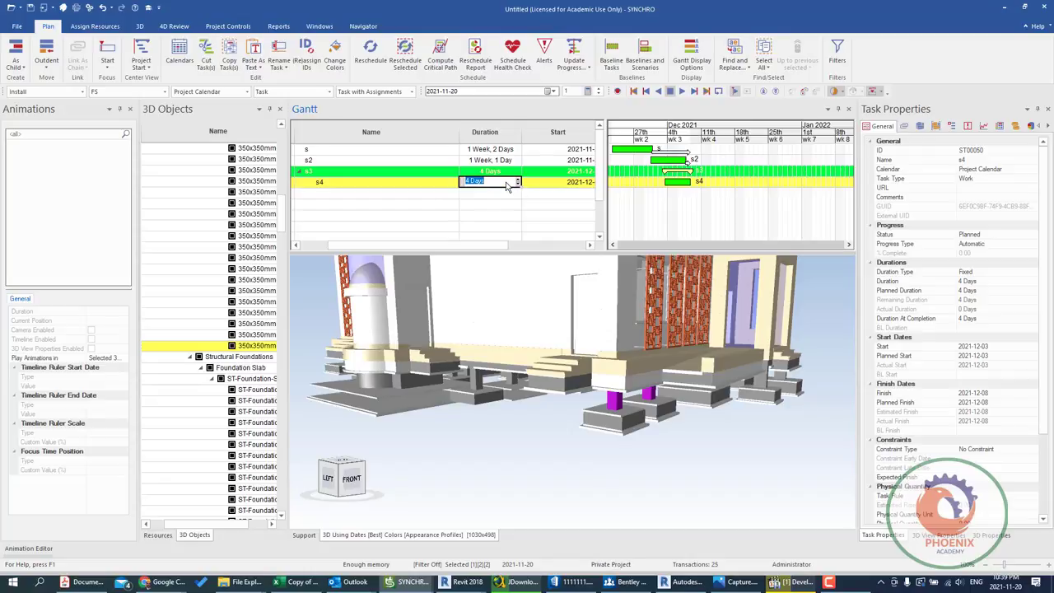
left_click(519, 180)
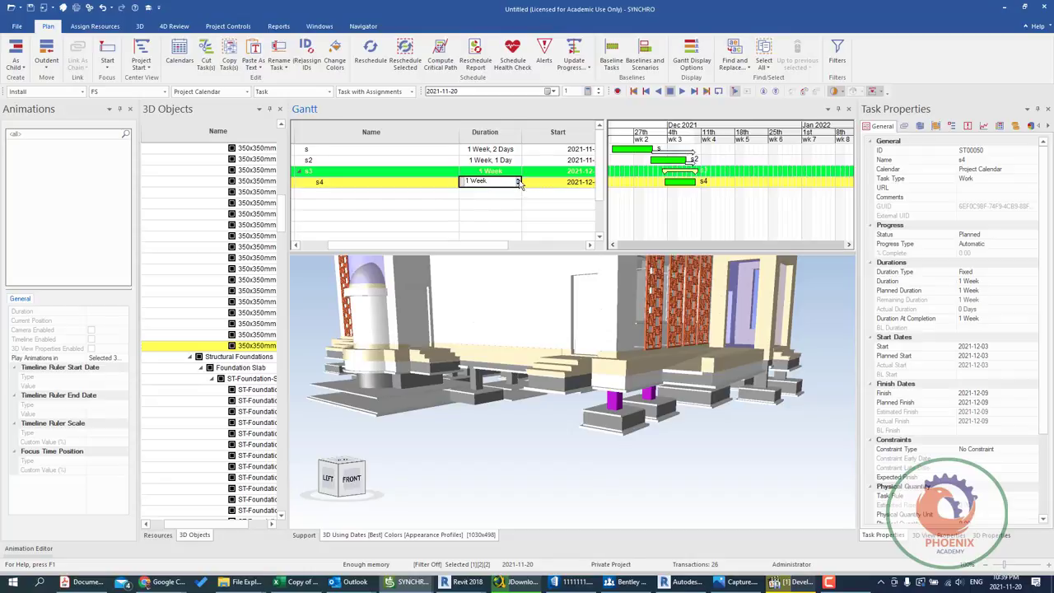
left_click(519, 179)
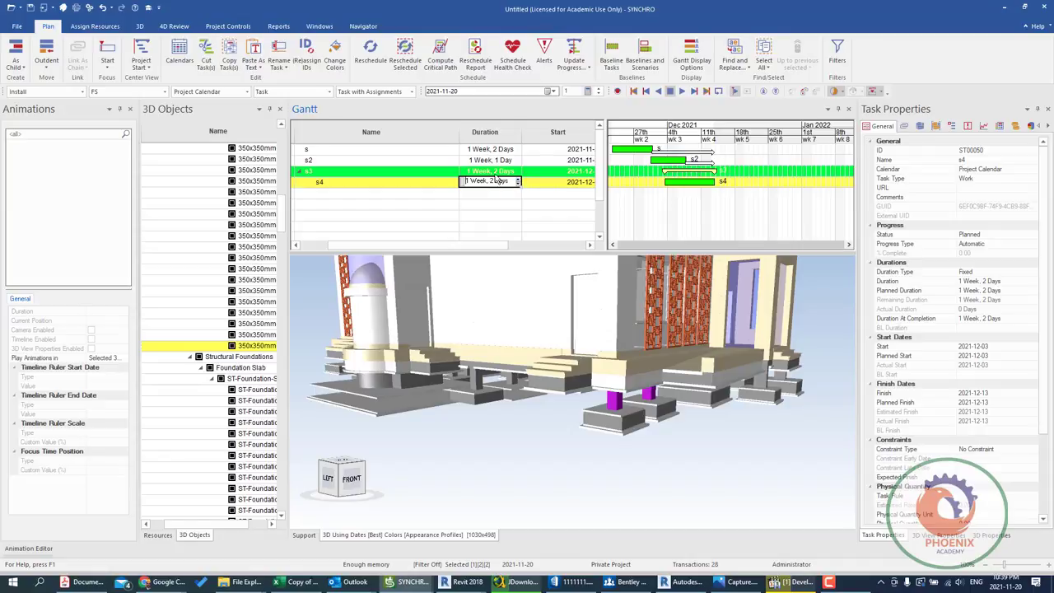
left_click(413, 186)
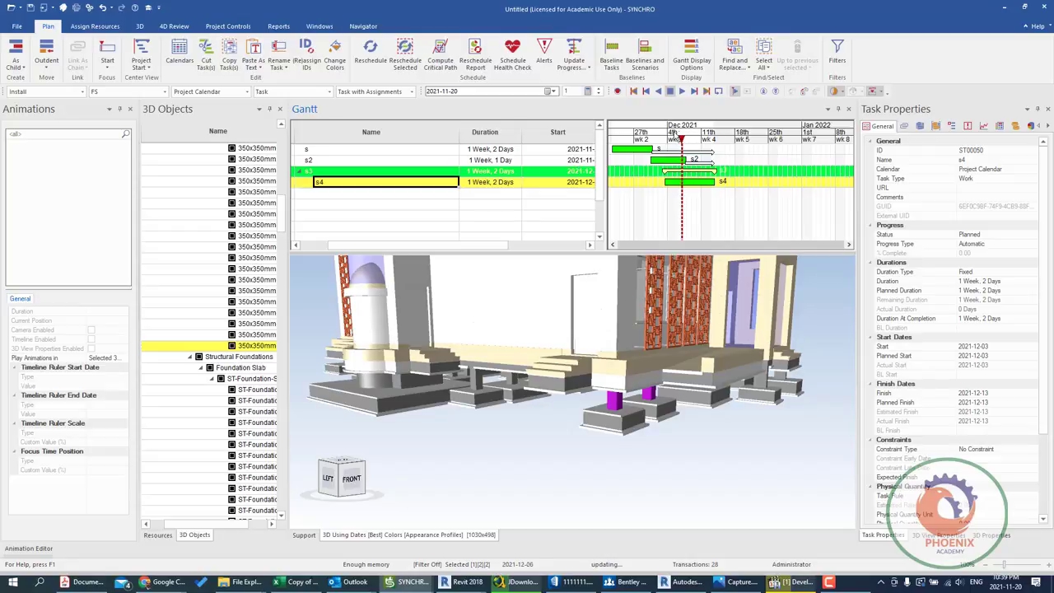
Drag the focus-time line back to 2021-11-20 and orbit the mosque to a new view.
mouse_move(681, 138)
left_mouse_down()
mouse_move(609, 138)
mouse_move(803, 147)
mouse_move(665, 146)
left_mouse_up()
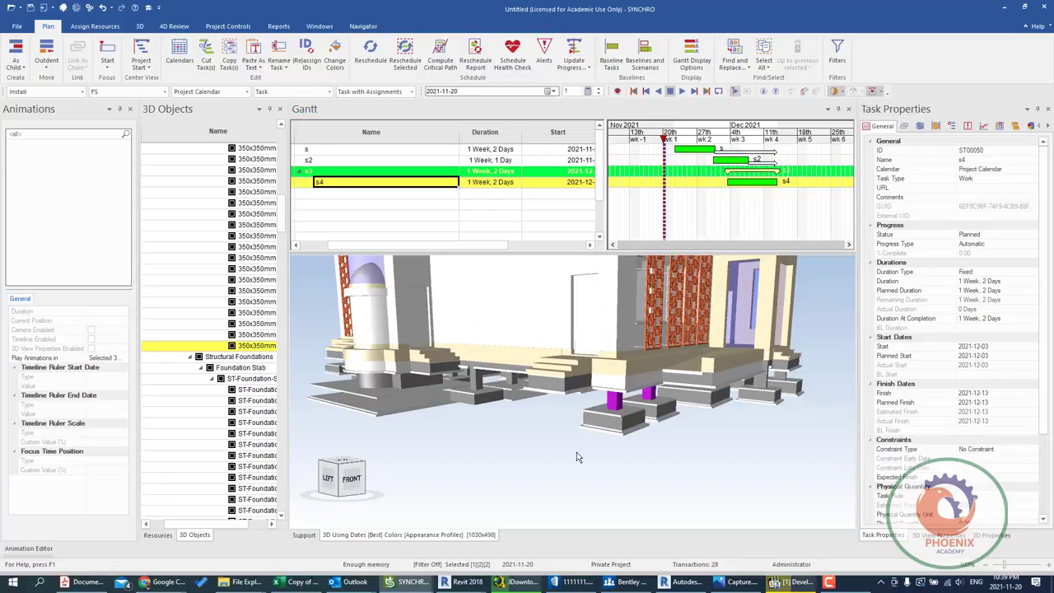
middle_click_drag(550, 318, 445, 272)
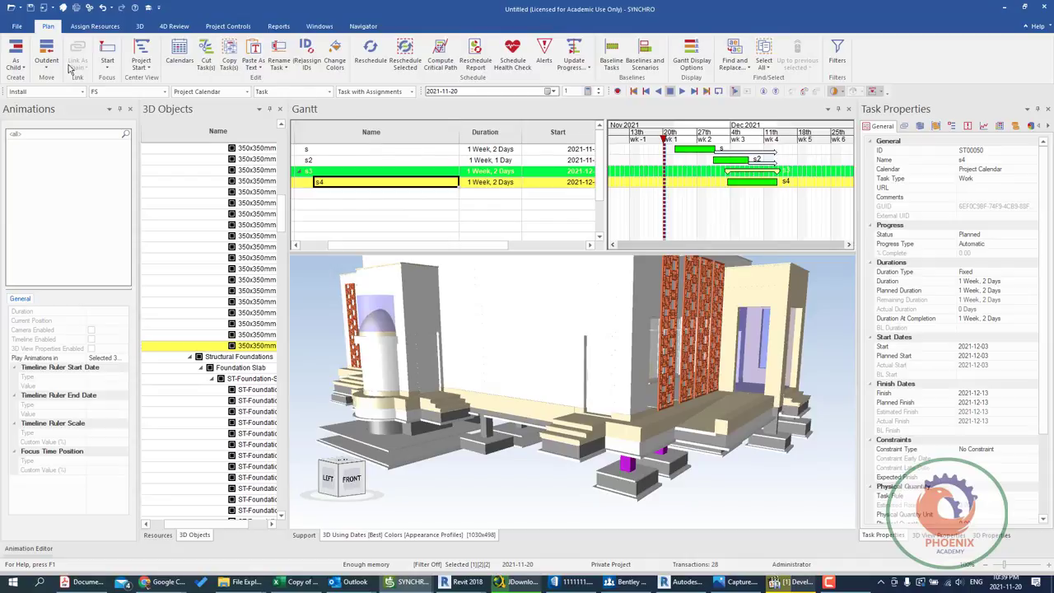
left_click(16, 26)
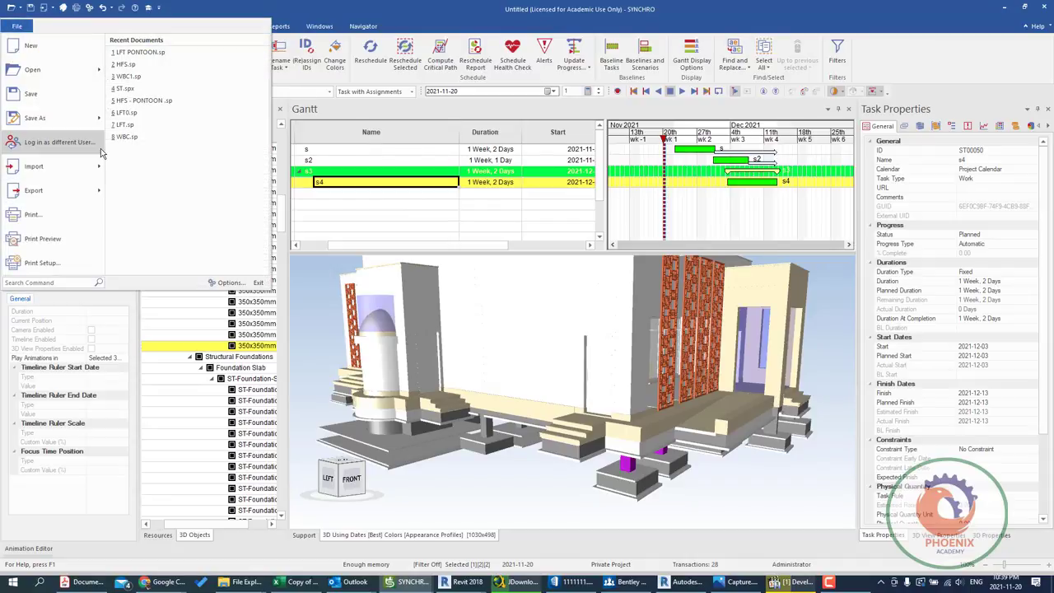
left_click(86, 165)
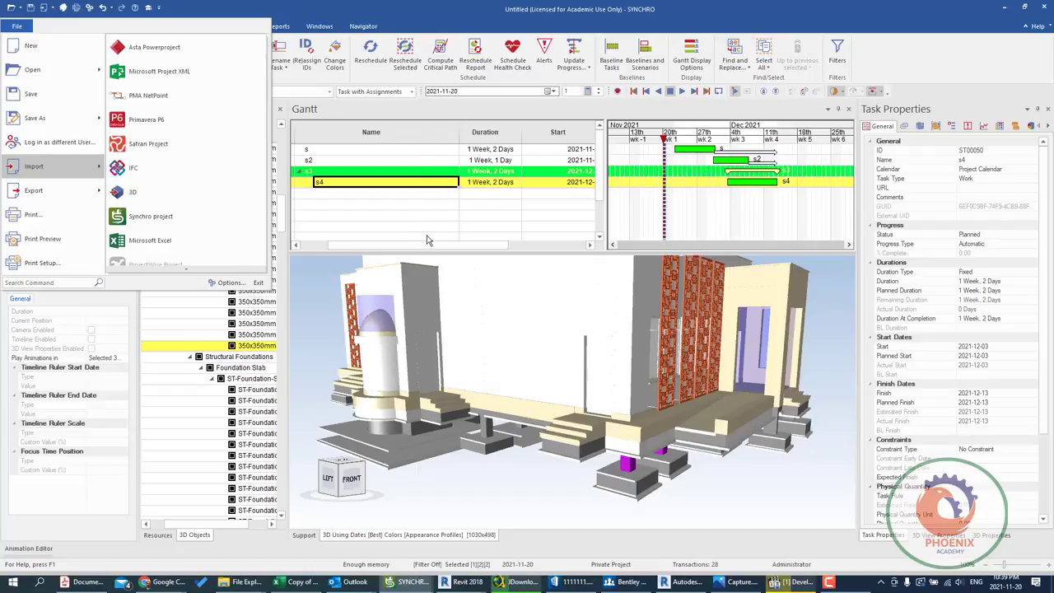
left_click(378, 244)
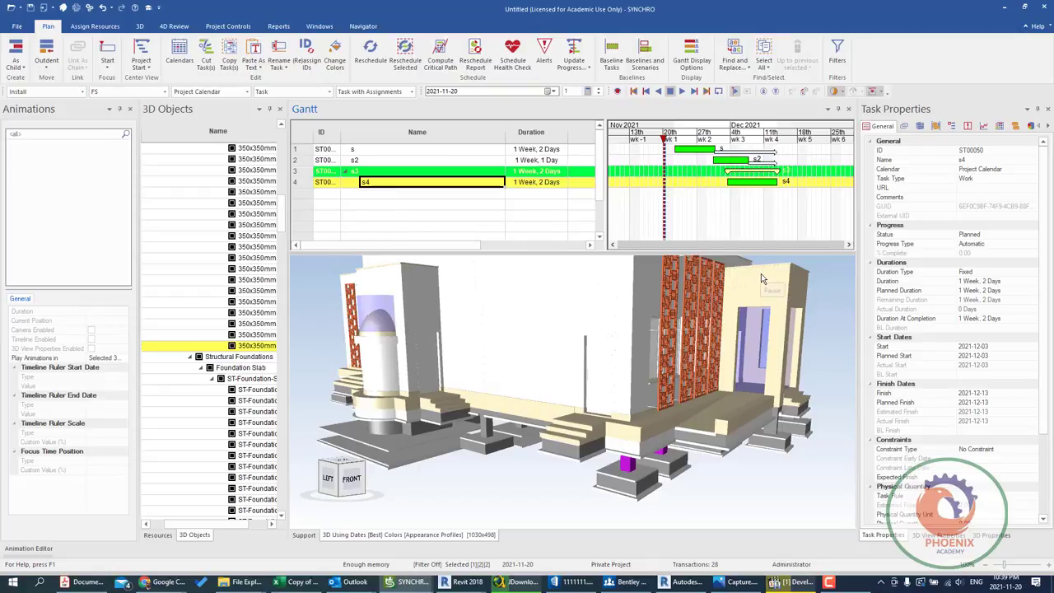
left_click(574, 365)
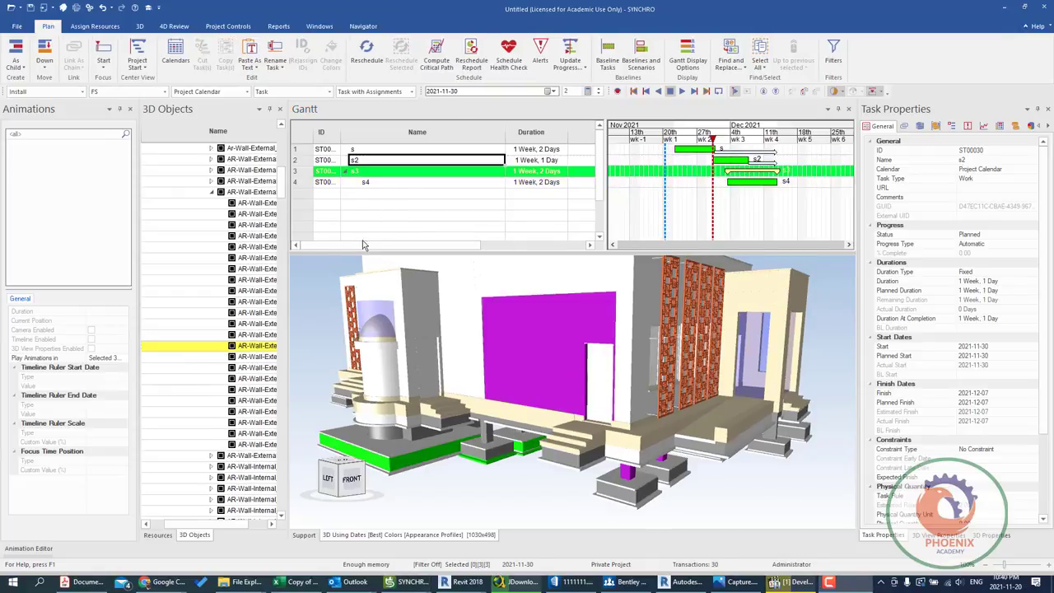
left_click(46, 70)
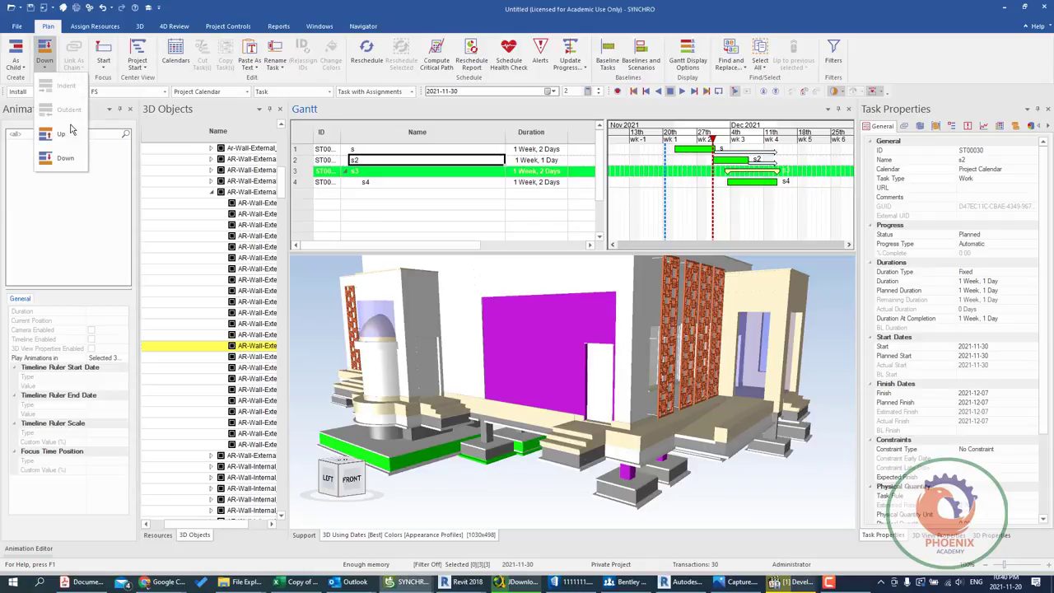
left_click(70, 132)
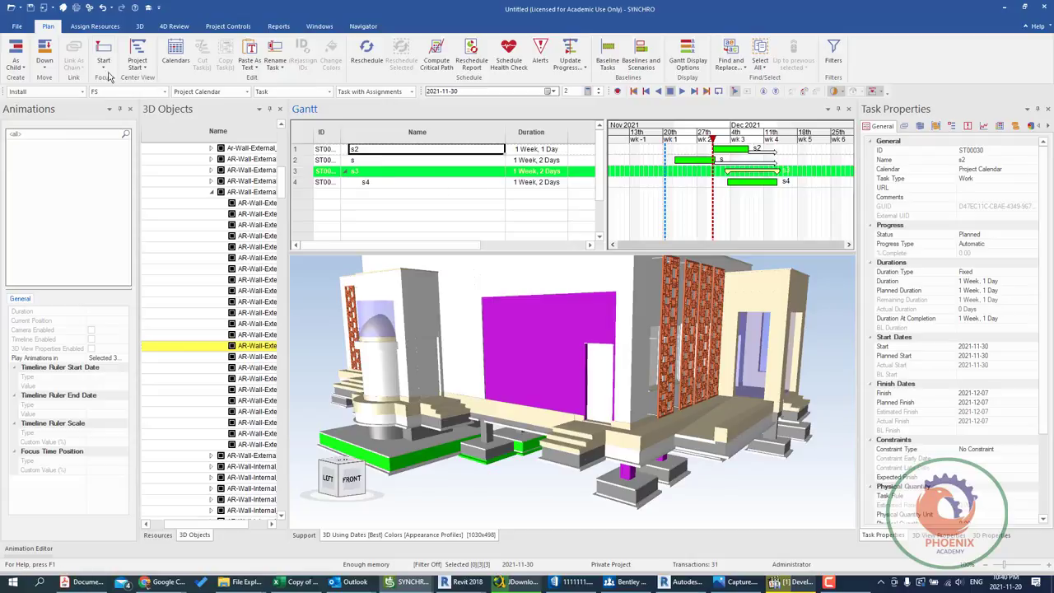
left_click(104, 69)
left_click(52, 74)
left_click(53, 74)
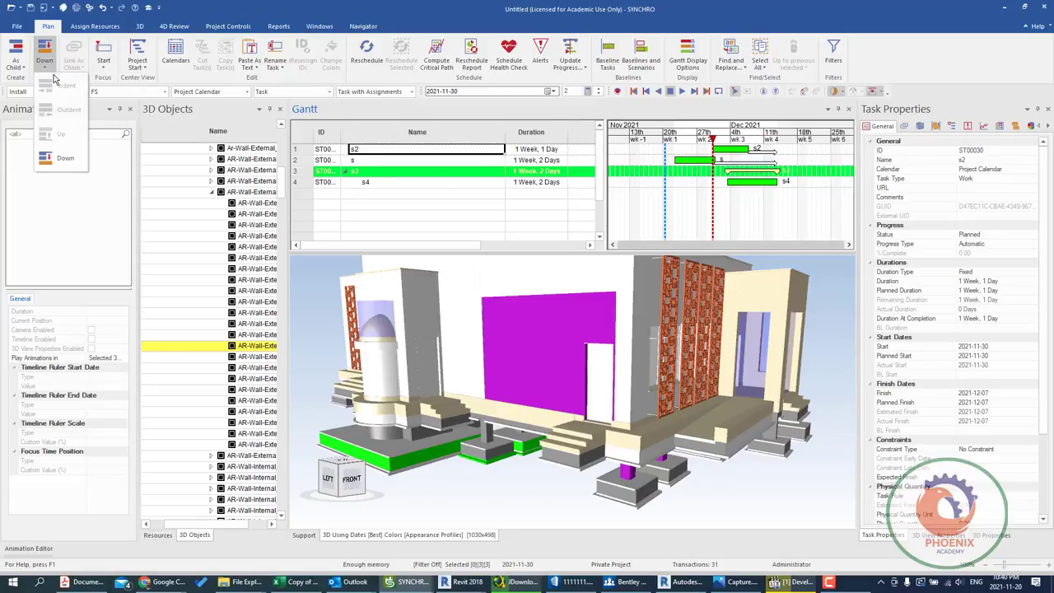
left_click(64, 158)
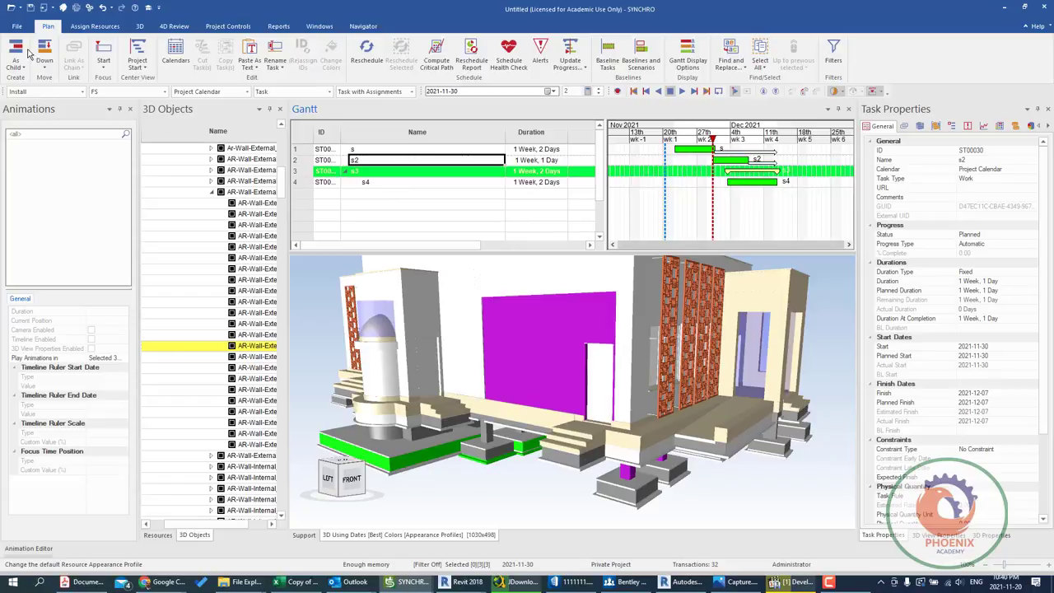
left_click(47, 71)
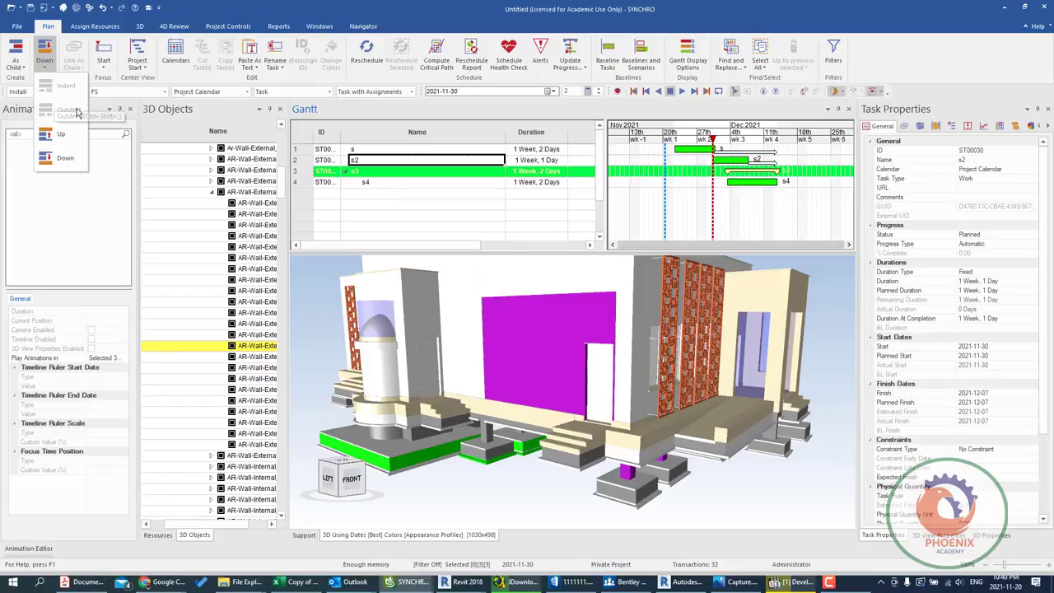
left_click(45, 57)
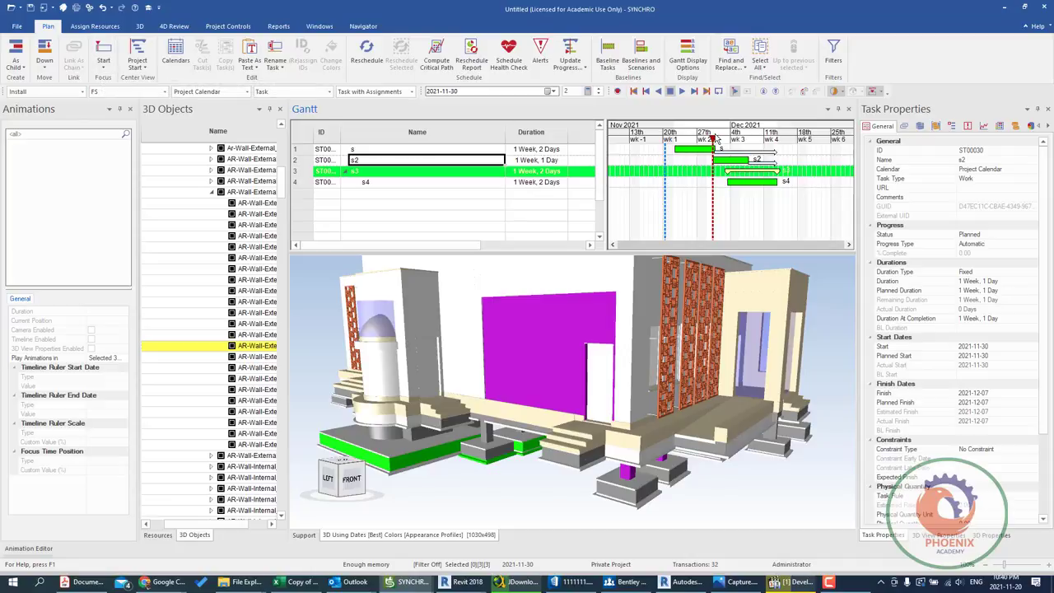
Move the focus time back to 24 Nov, then jump it to the start of s2.
left_click_drag(716, 139, 685, 147)
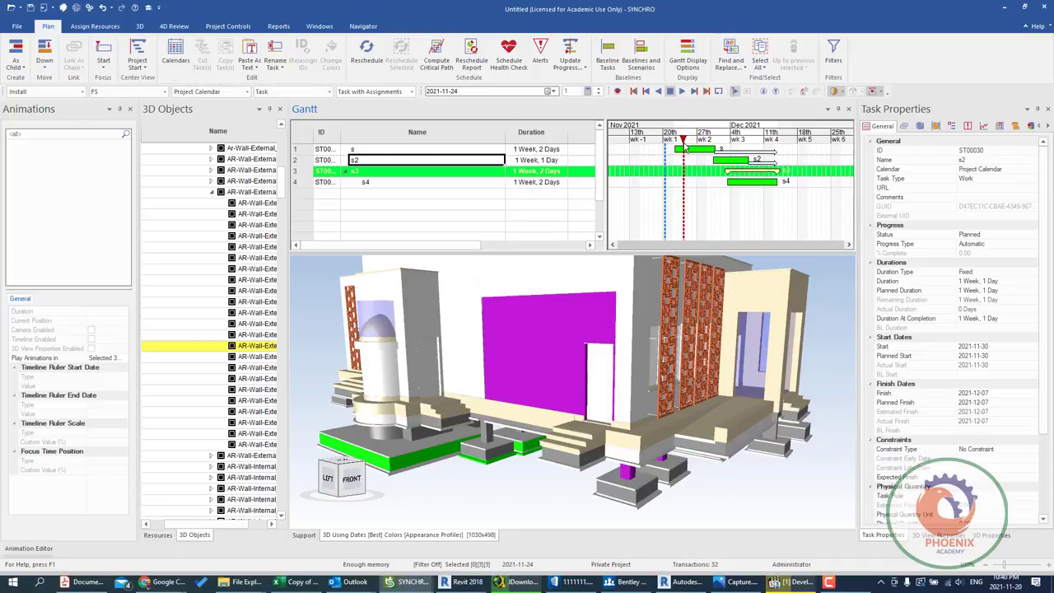
left_click(102, 66)
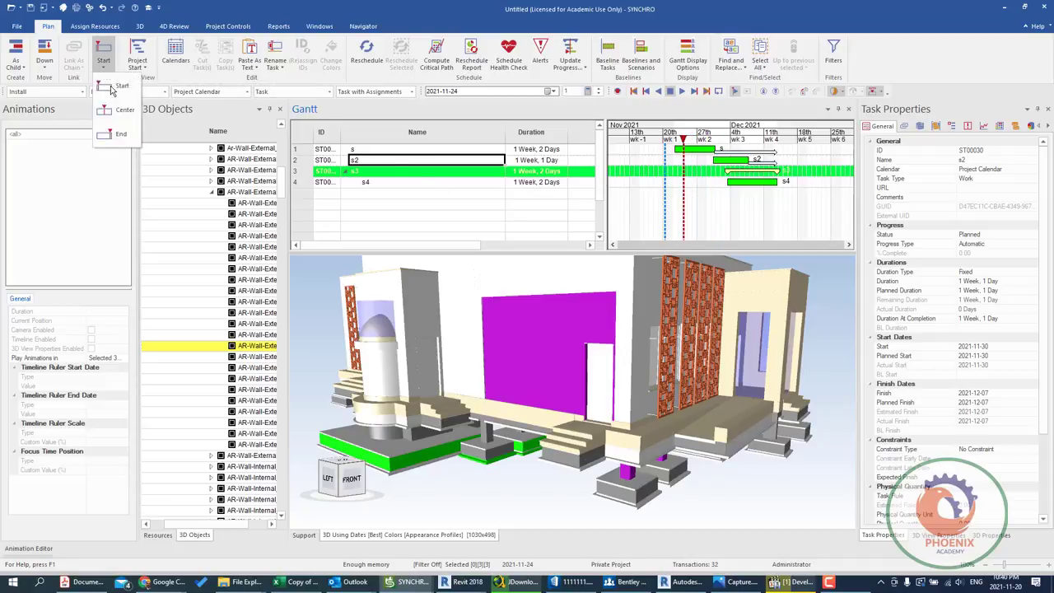
left_click(115, 87)
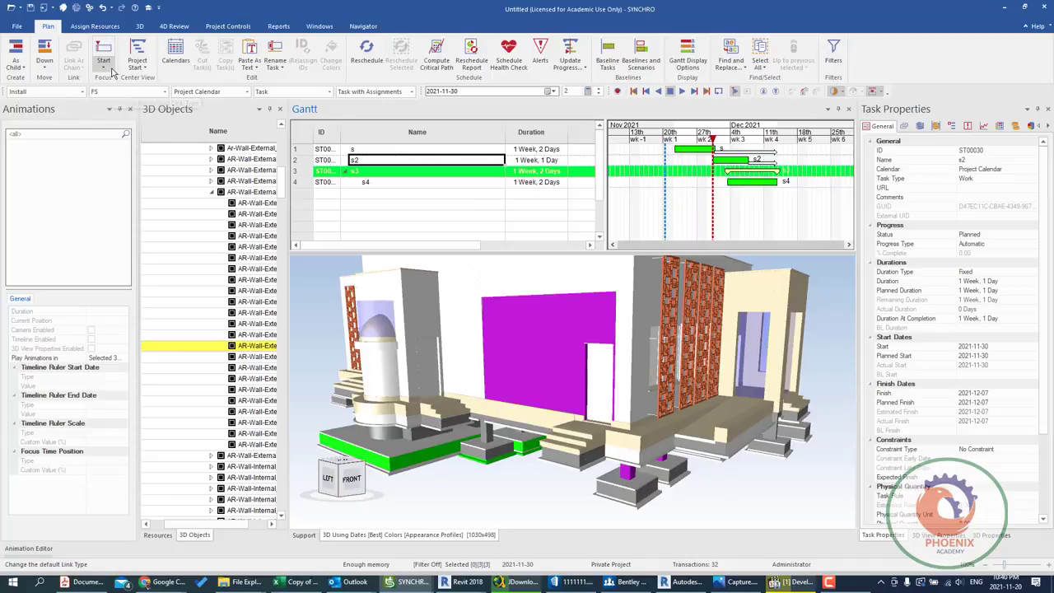
left_click(111, 72)
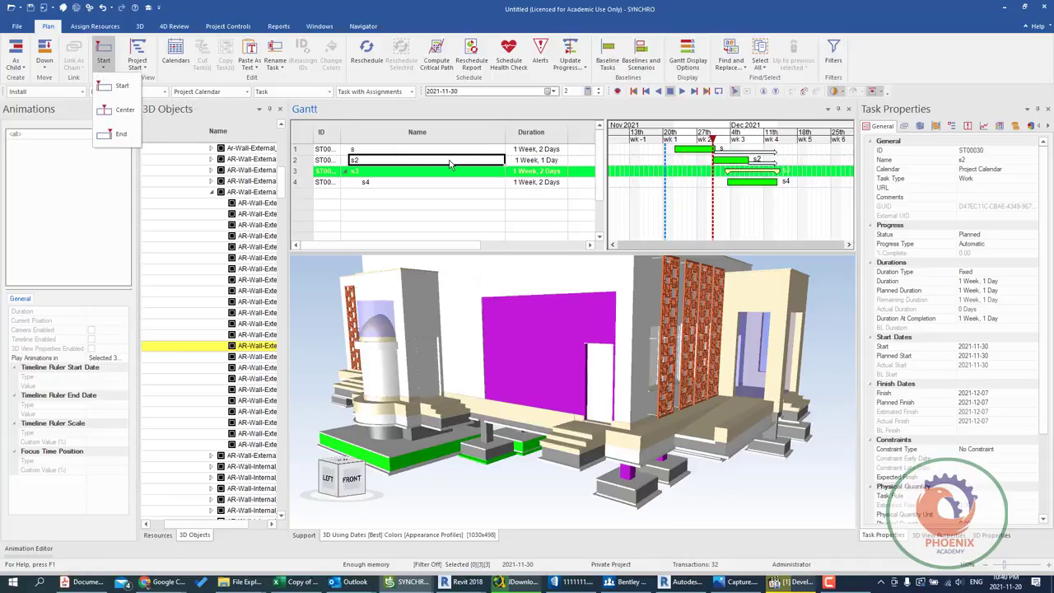
With s2 selected, move the focus time to its centre, then to its end on 2021-12-07.
left_click(306, 163)
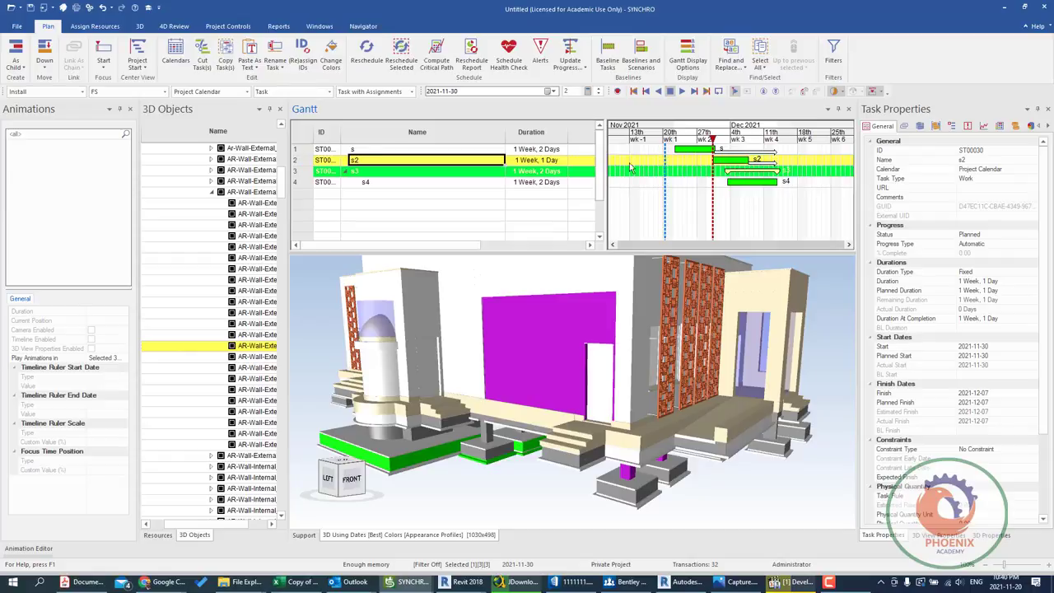
left_click(105, 71)
left_click(126, 112)
left_click(105, 71)
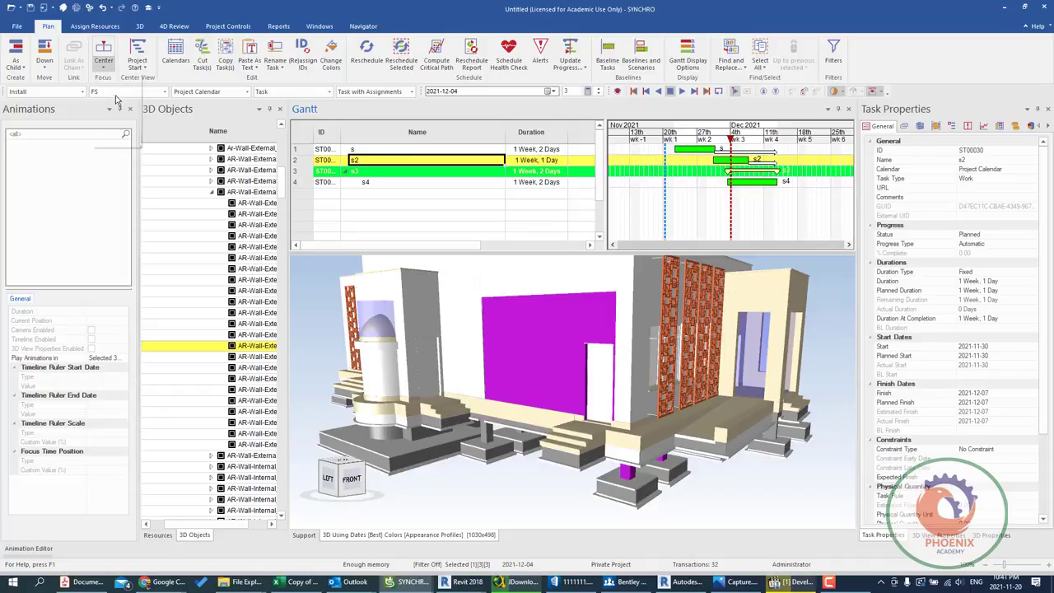
left_click(123, 133)
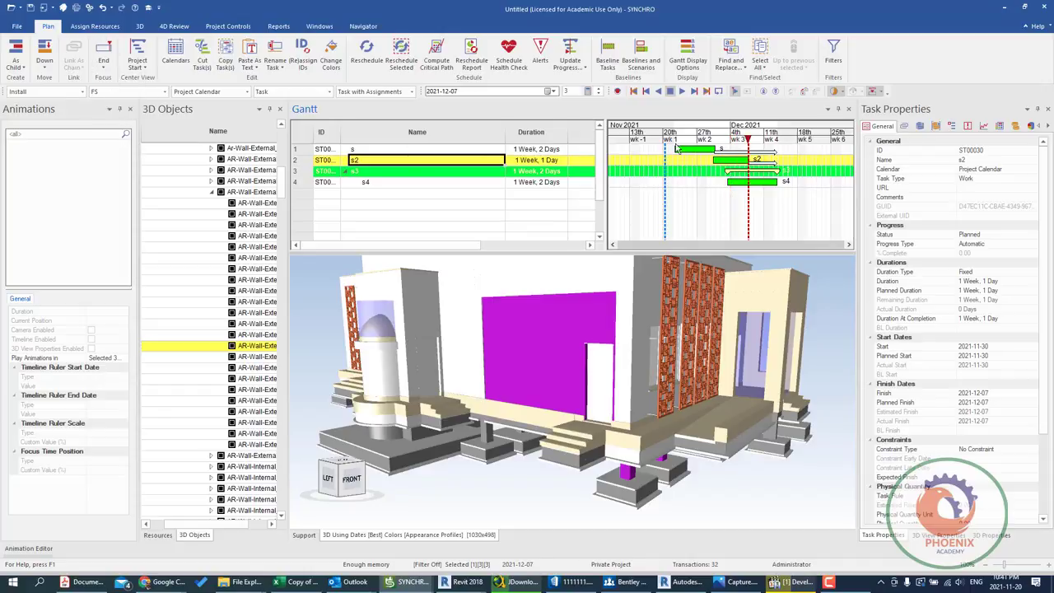